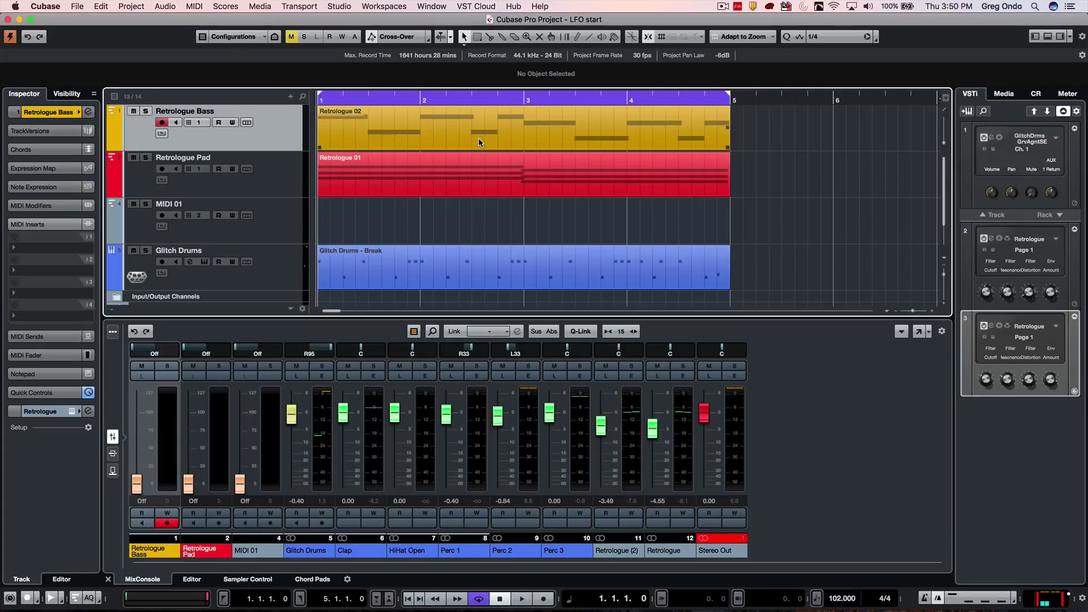
- Select the Retrologue 01 part and briefly play back the project
left_click(331, 169)
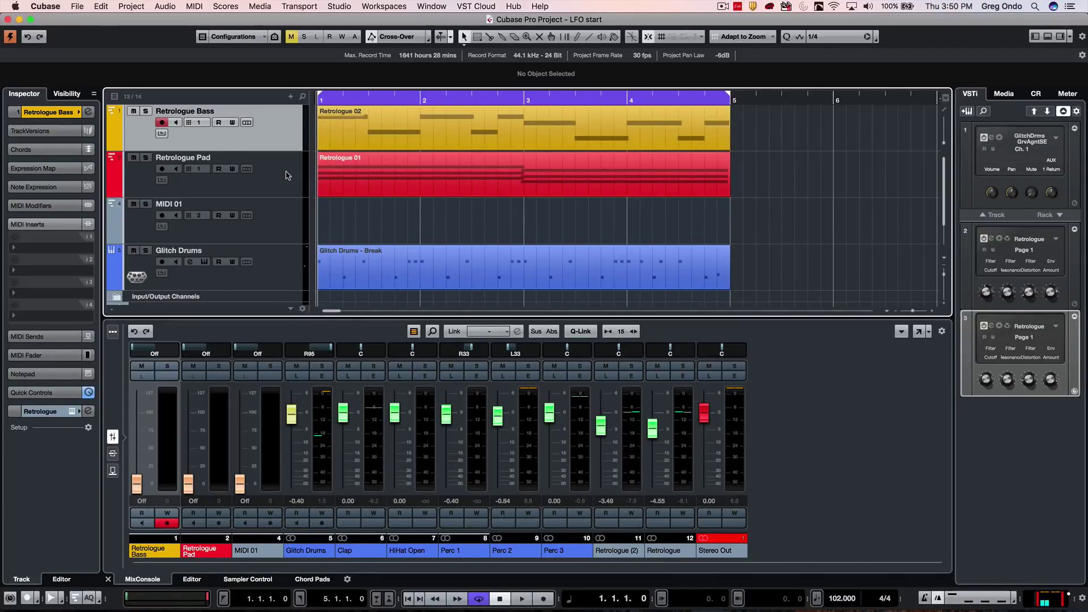
key("space")
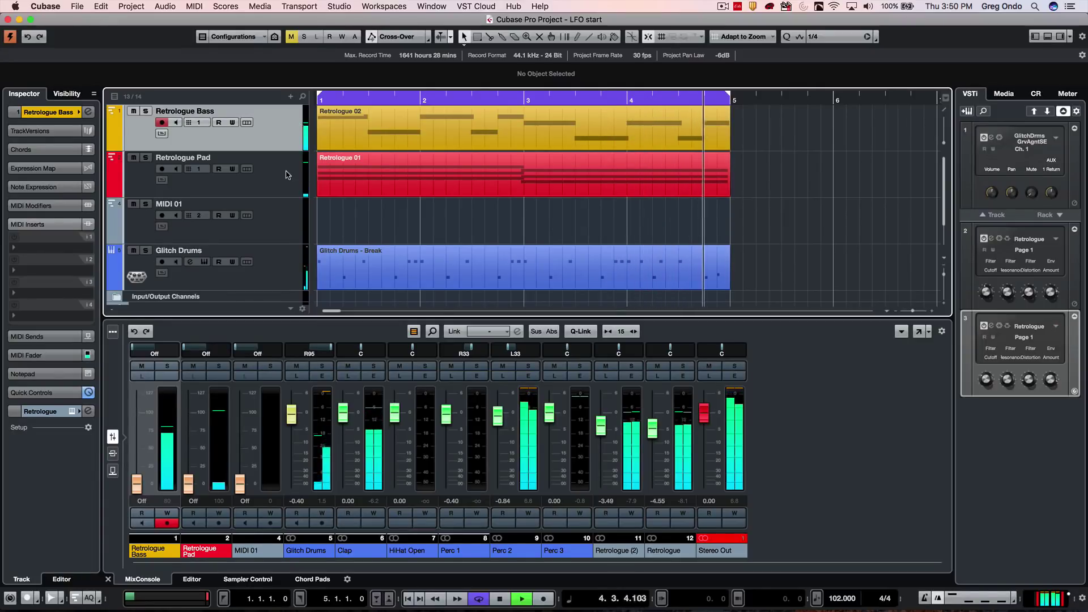
key("space")
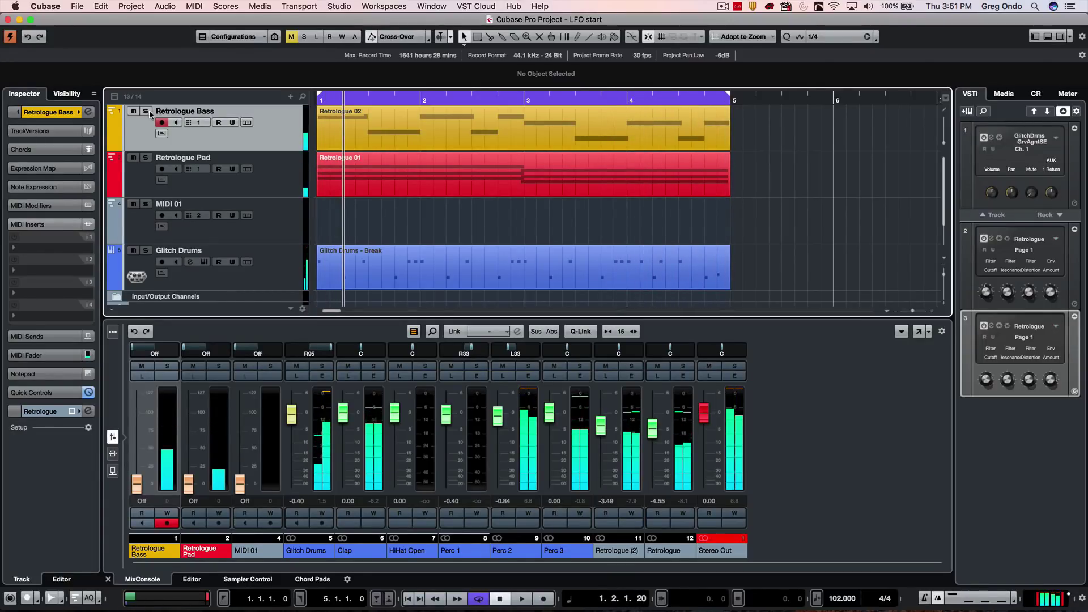
- Solo Retrologue Bass and open its Retrologue 2 instrument from the Inspector
left_click(145, 111)
left_click(68, 112)
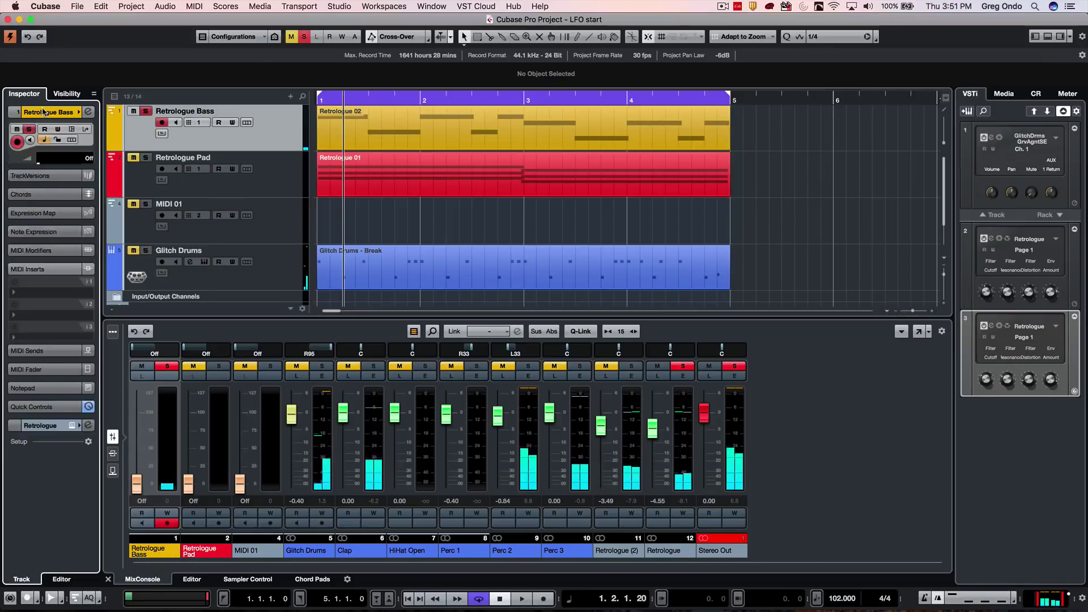
left_click(88, 231)
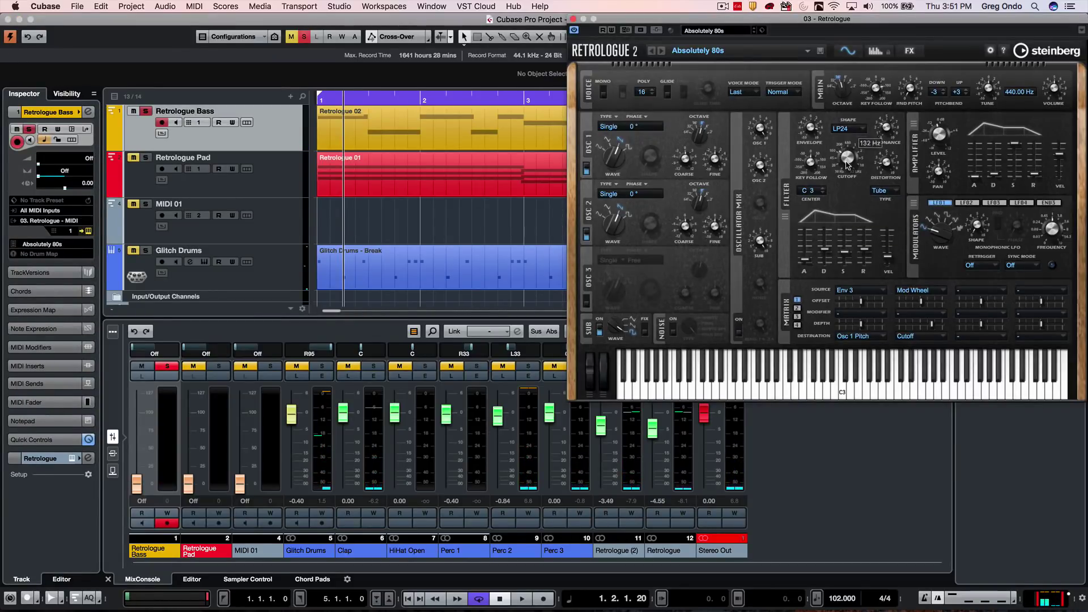
- During playback, raise the Retrologue filter cutoff from 132 Hz to 345 Hz
mouse_move(847, 162)
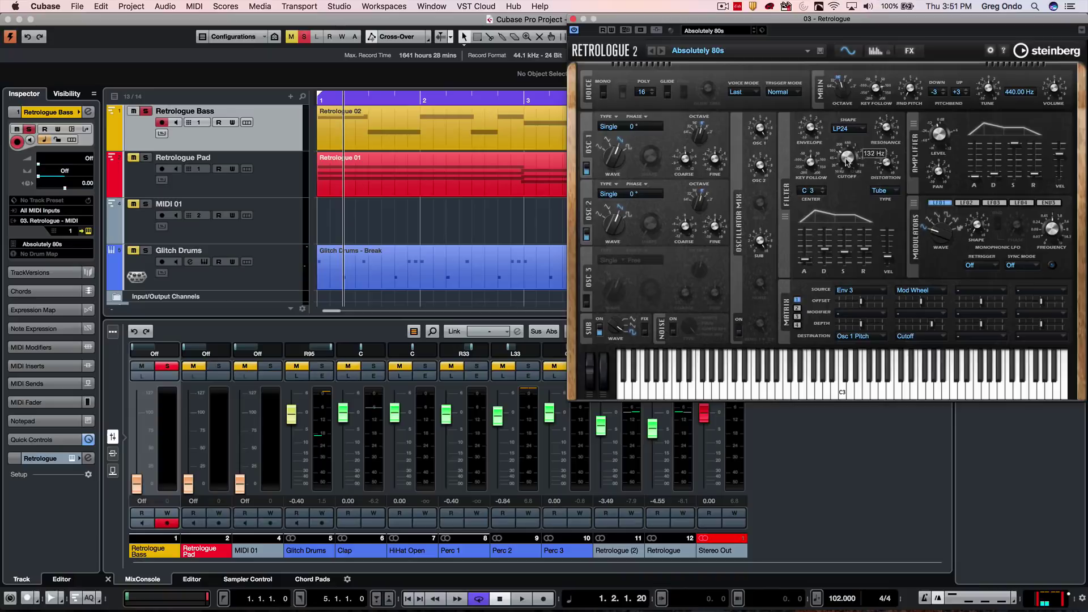
key("space")
scroll(846, 159, "down", 5)
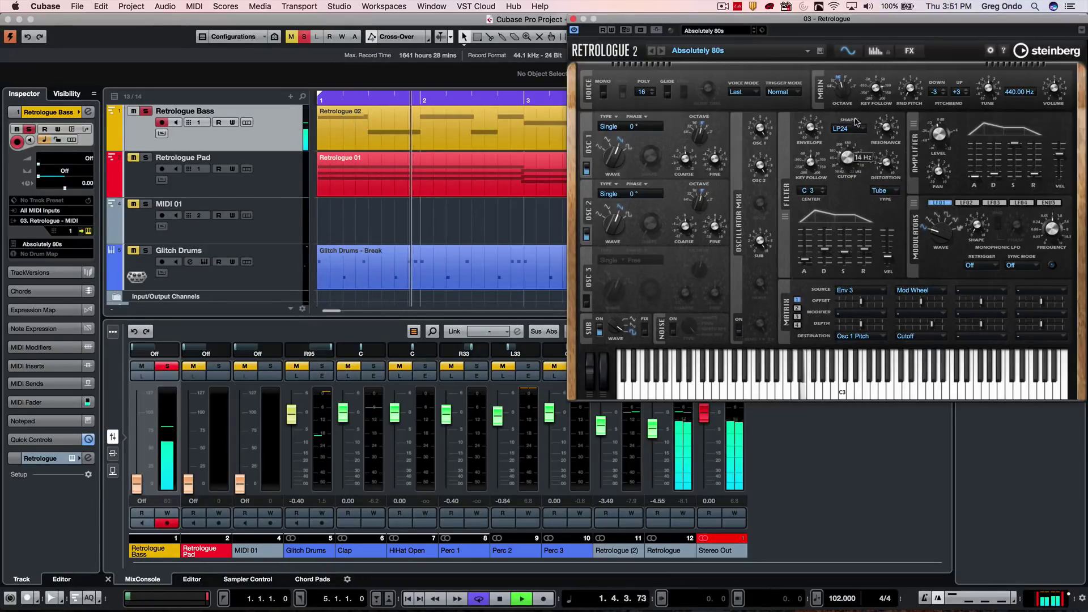
scroll(843, 165, "up", 2)
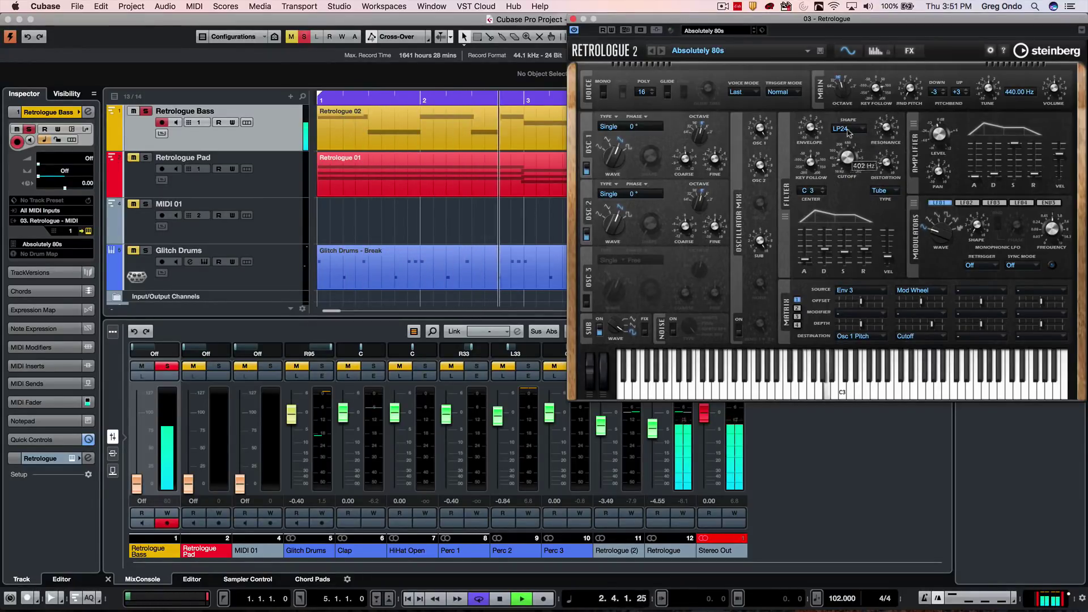
left_click_drag(837, 177, 848, 139)
scroll(856, 157, "up", 3)
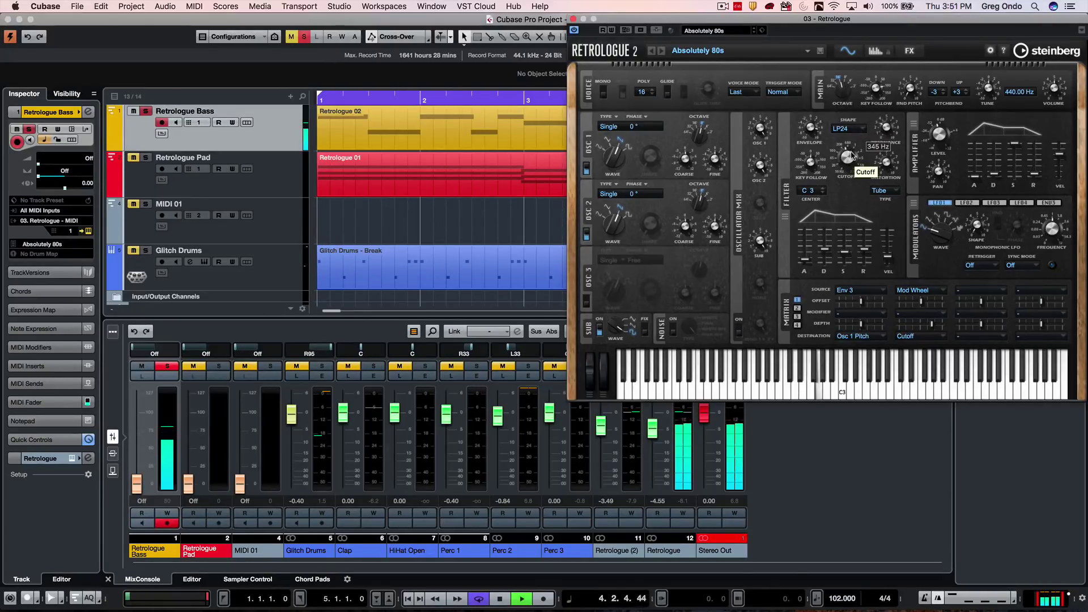
key("space")
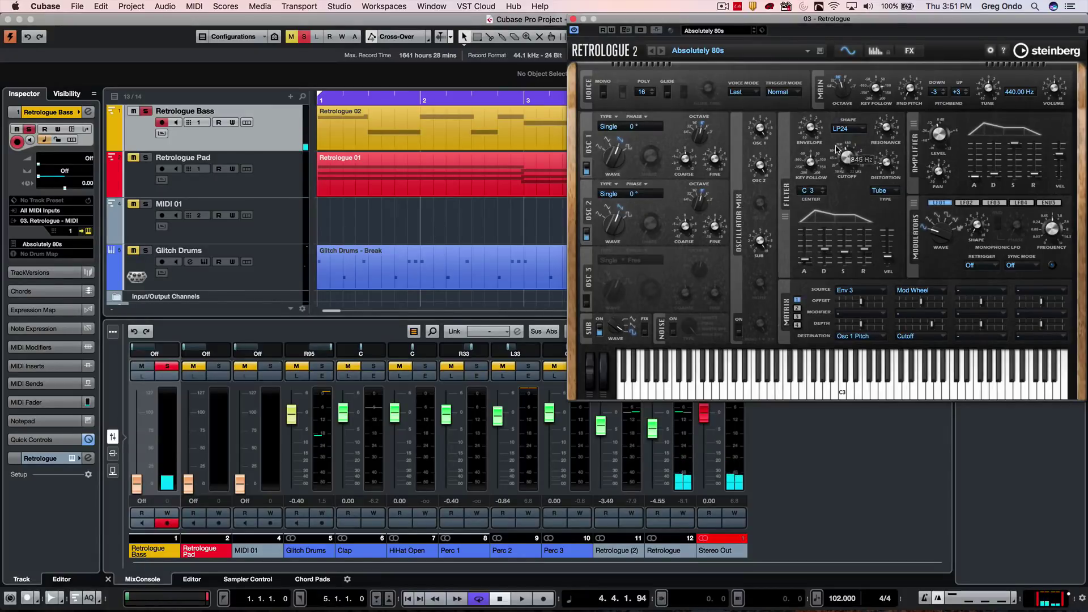
mouse_move(843, 172)
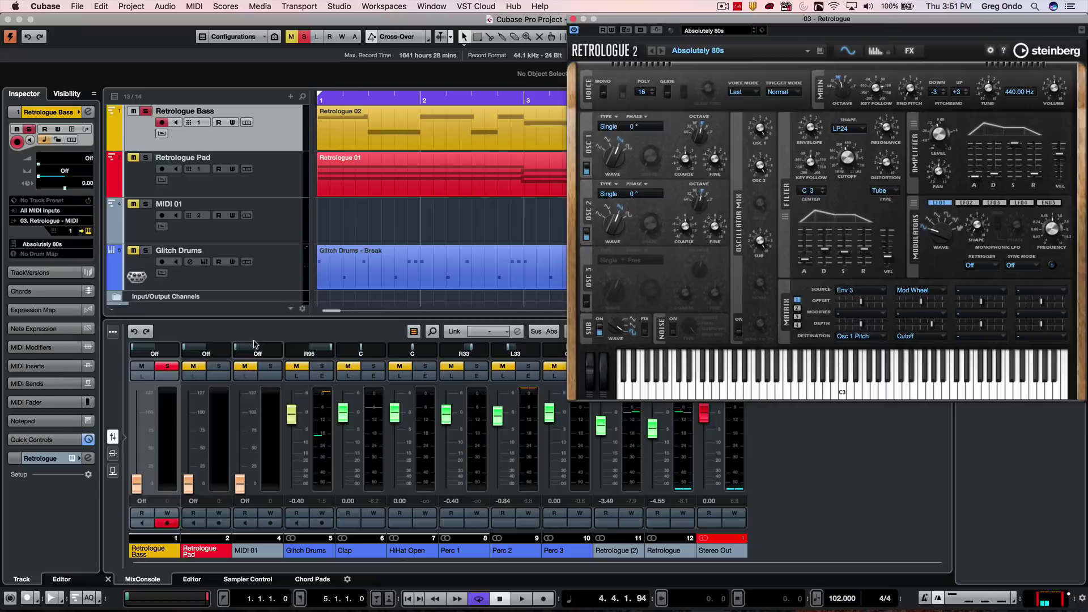
- Add a MIDI Control insert sending CC 16 (Gen Purp 1) and map Retrologue's Cutoff knob to it with Learn CC
left_click(58, 367)
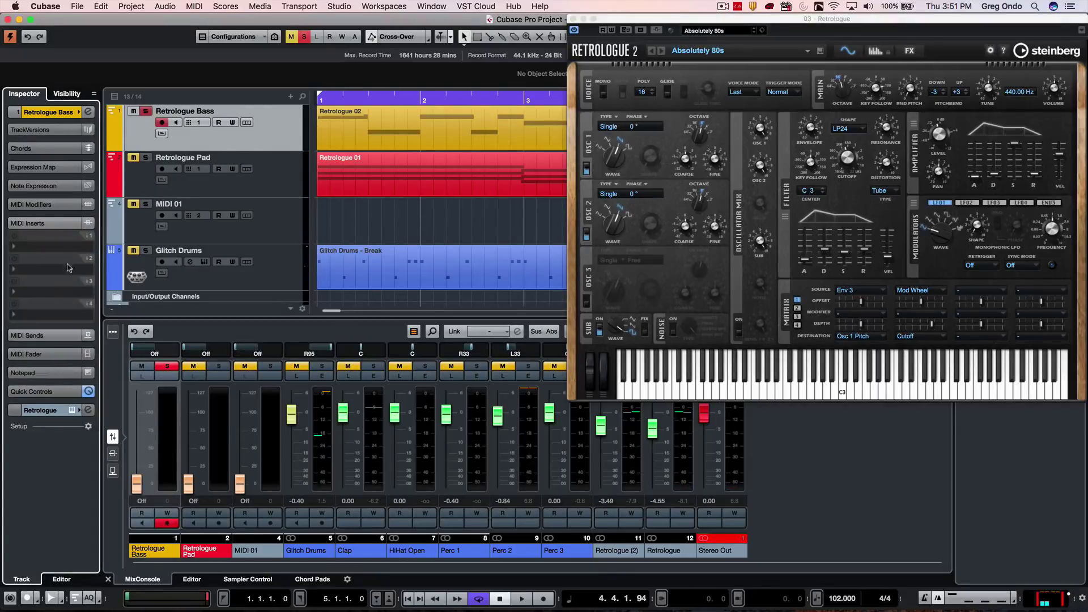
left_click(40, 248)
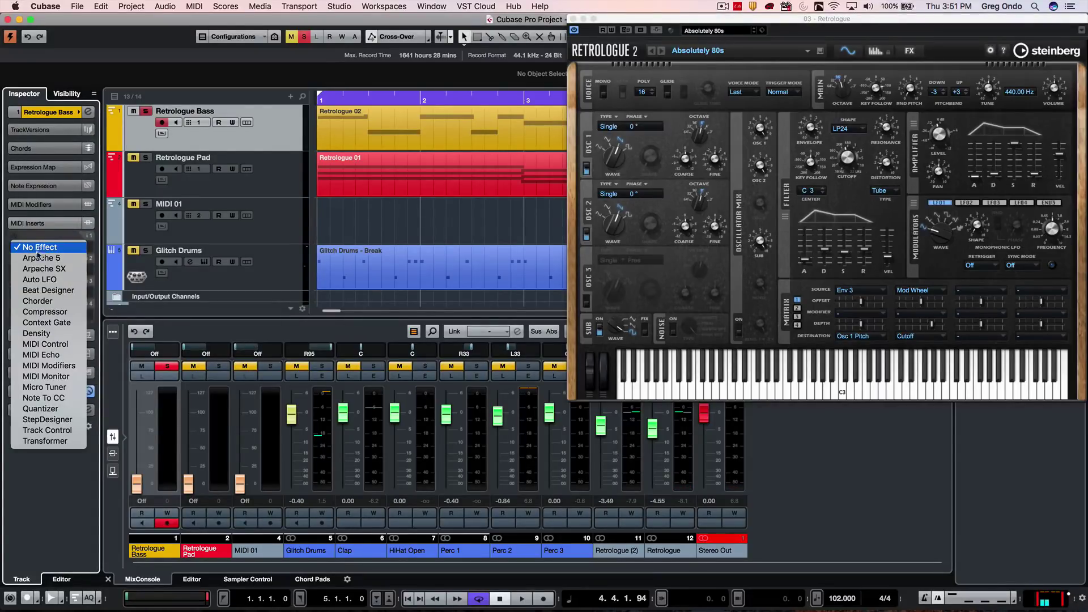
left_click(40, 345)
left_click(67, 261)
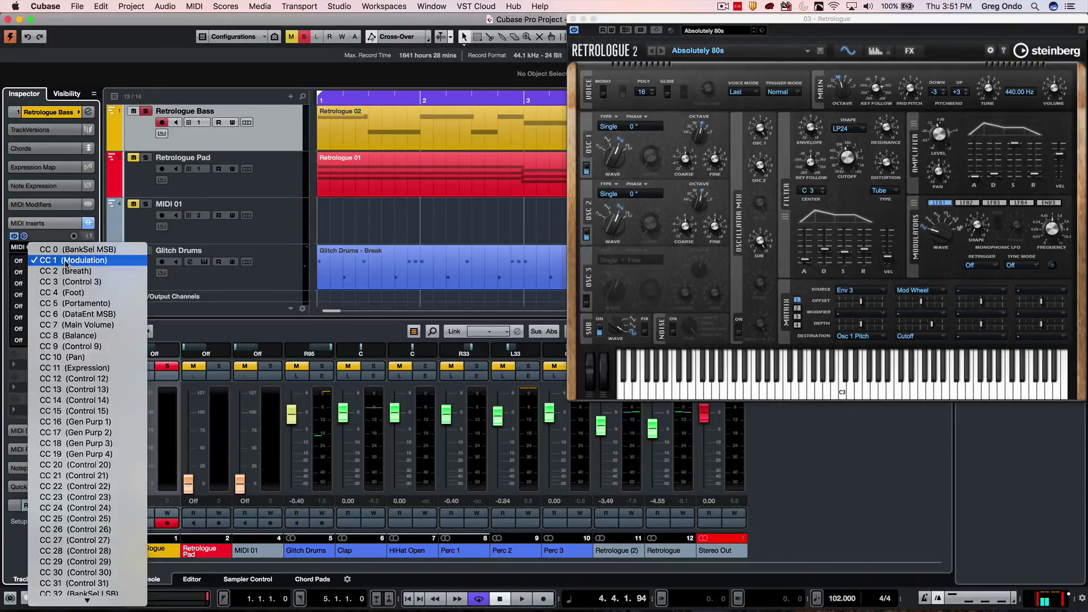
left_click(89, 424)
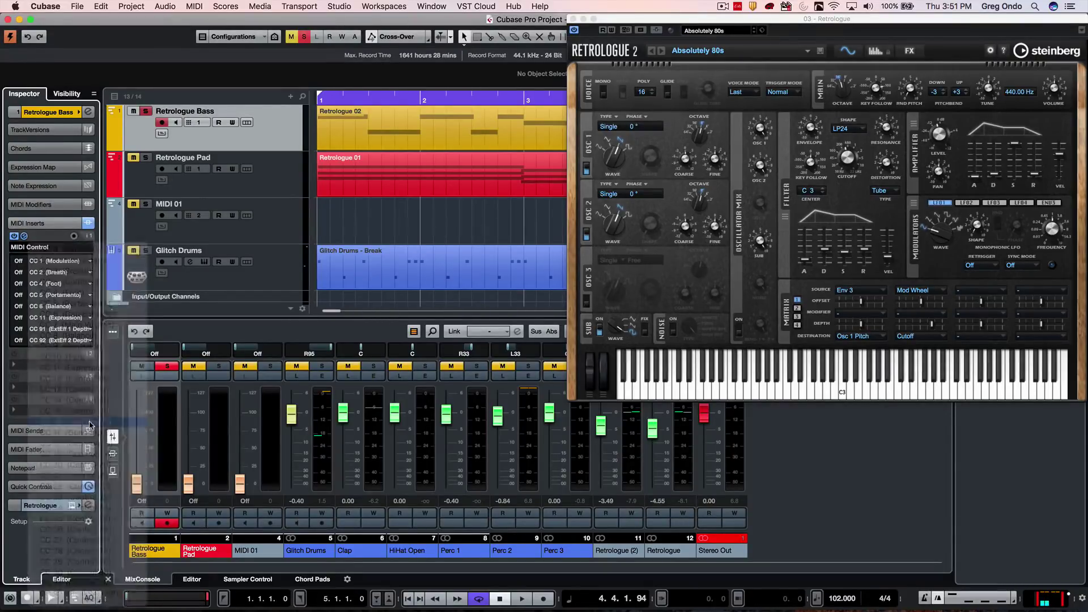
right_click(844, 160)
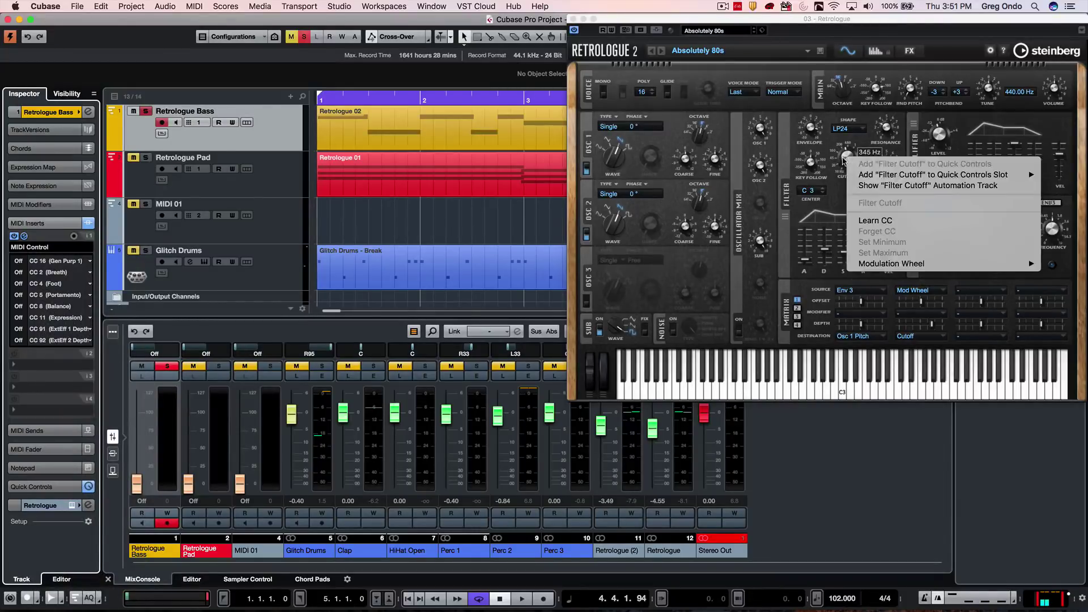
left_click(899, 222)
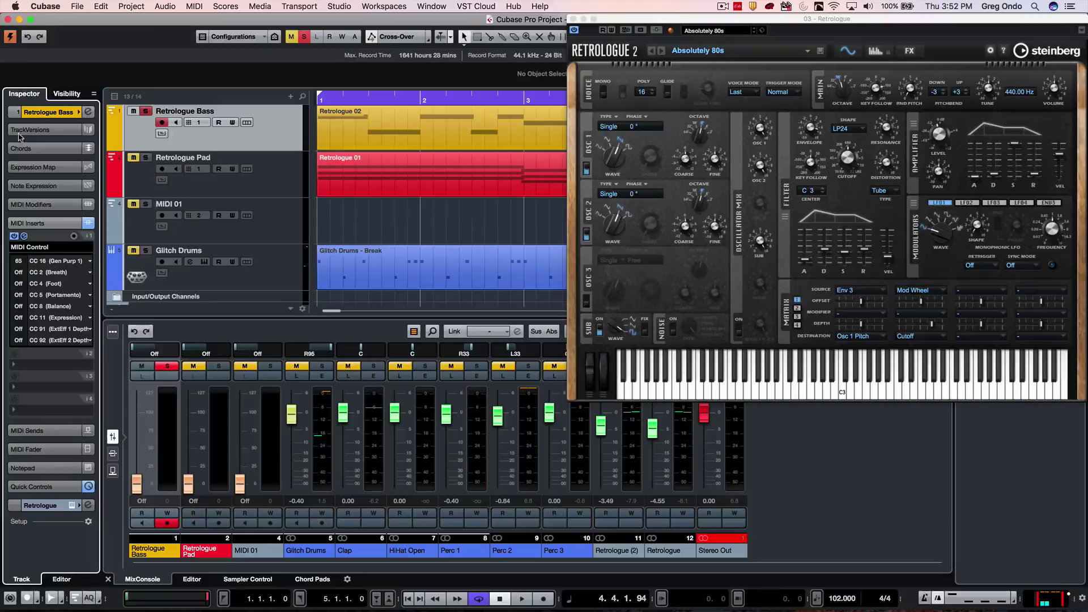
- Replace the insert with Auto LFO on controller 16 using a Sawtooth waveform, and start playback
left_click(38, 248)
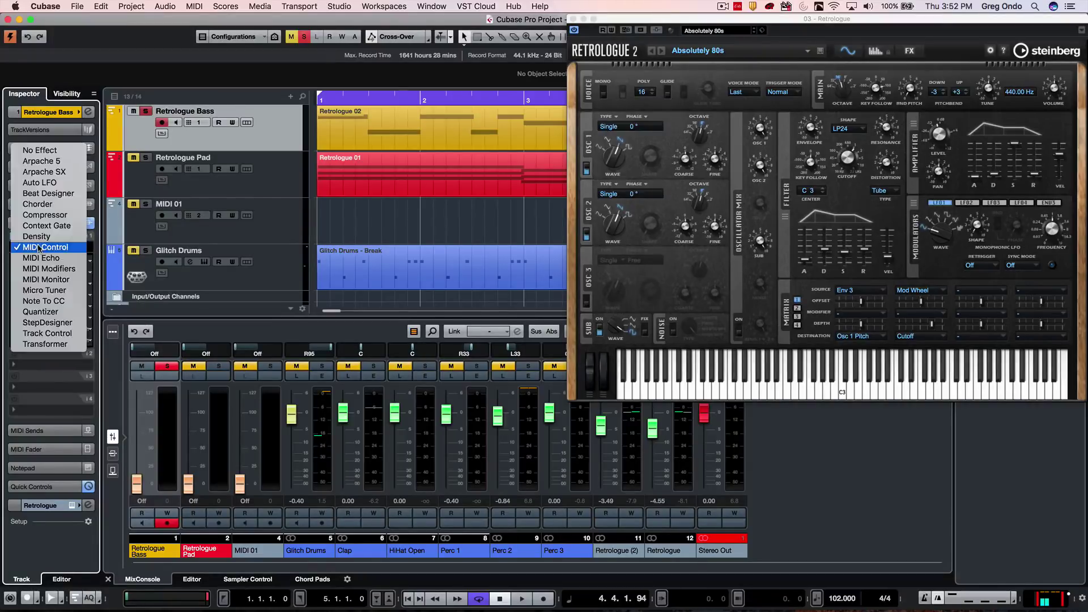
left_click(55, 183)
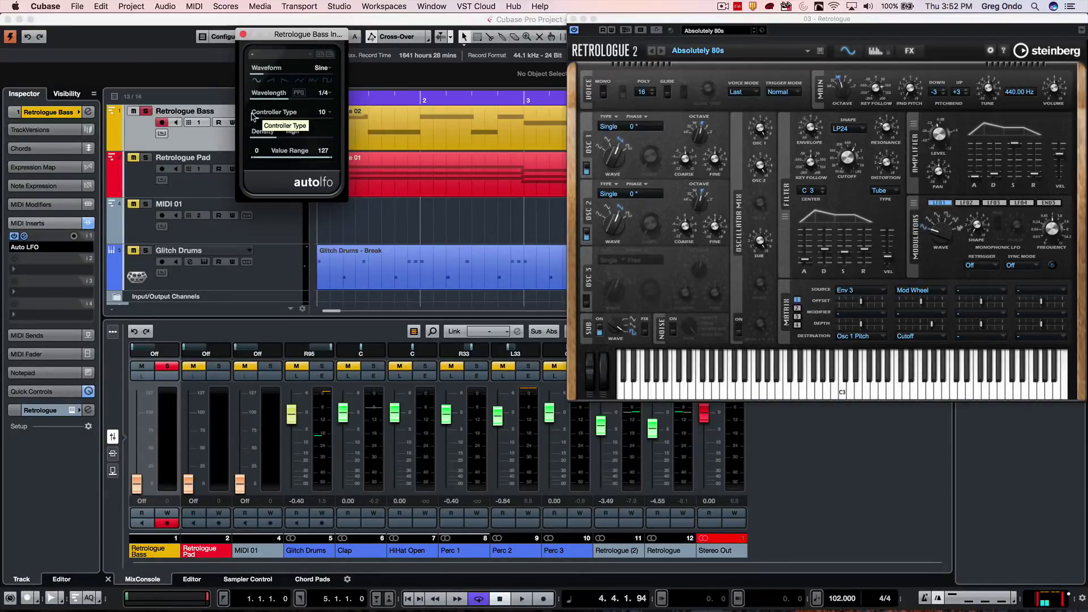
left_click(322, 113)
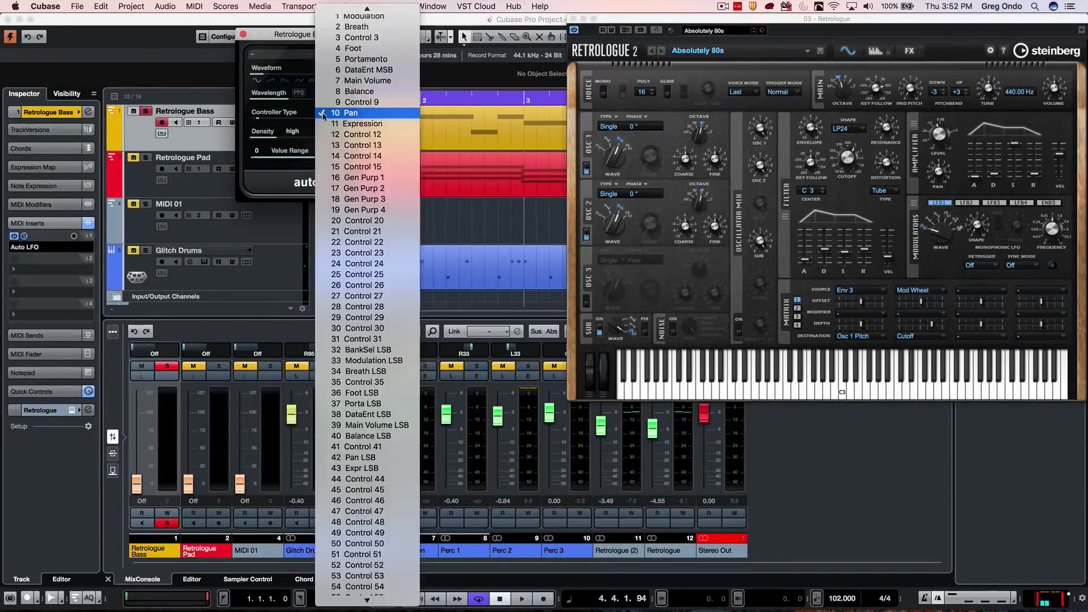
left_click(355, 179)
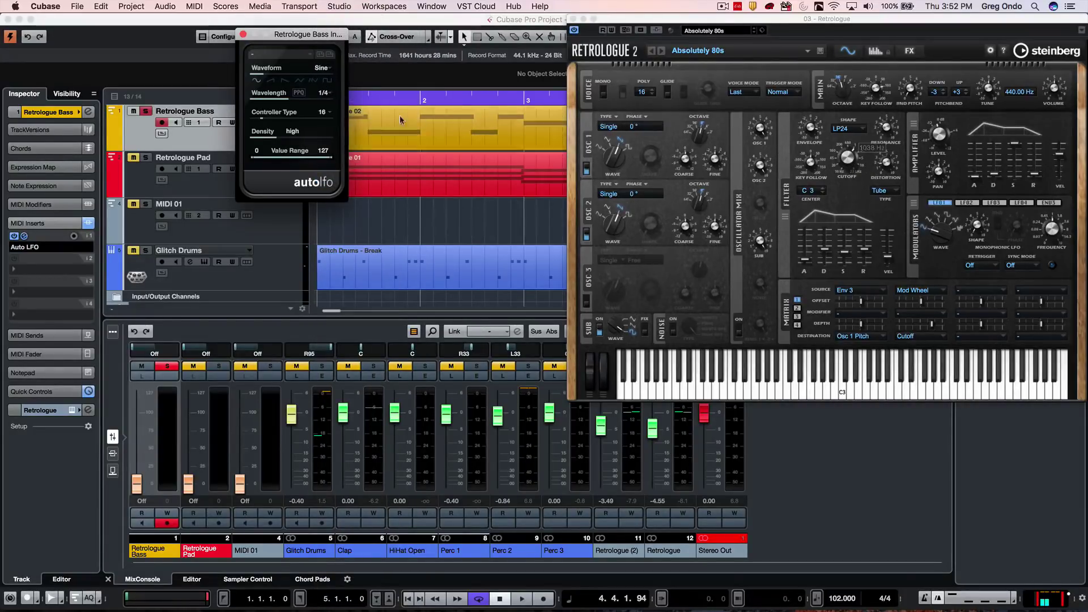
left_click(280, 81)
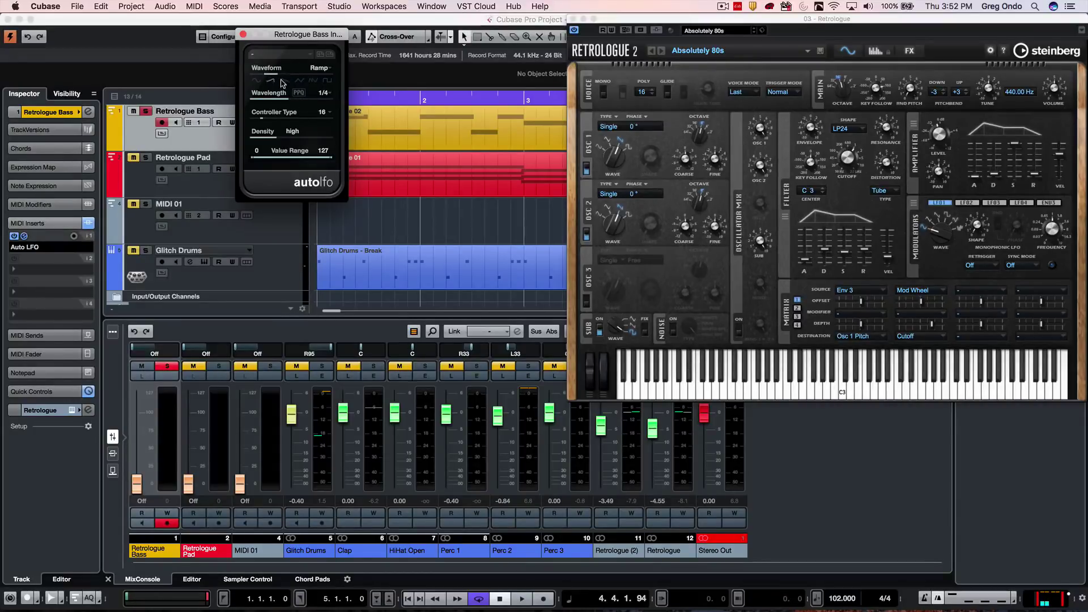
key("space")
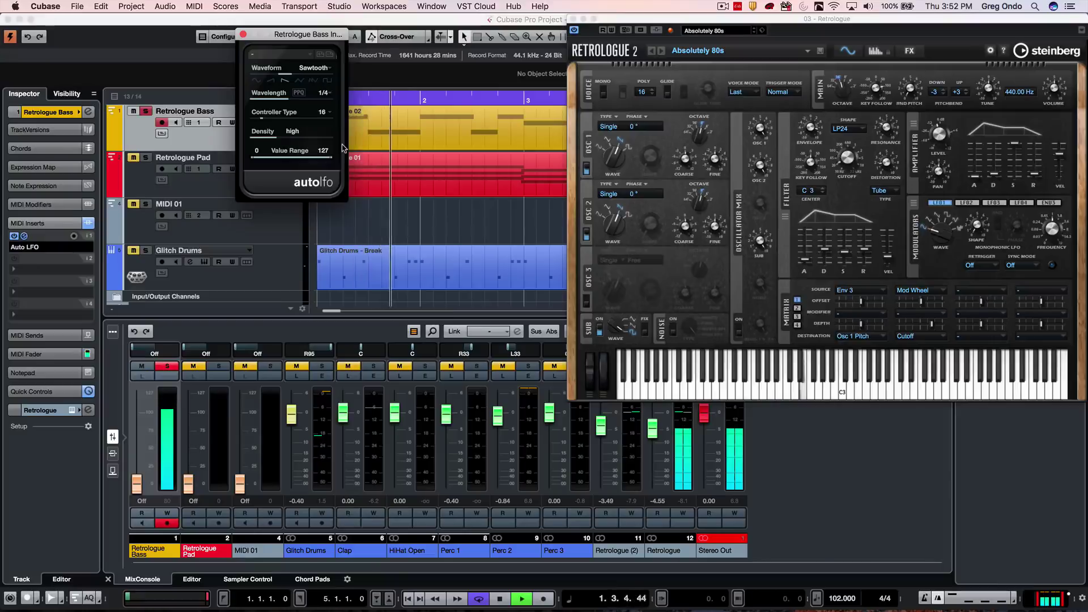
- Try LFO wavelengths 1/8, then 1/8 T, and settle on 1/16. Bypass the Auto LFO insert, then turn it back on
left_click(323, 92)
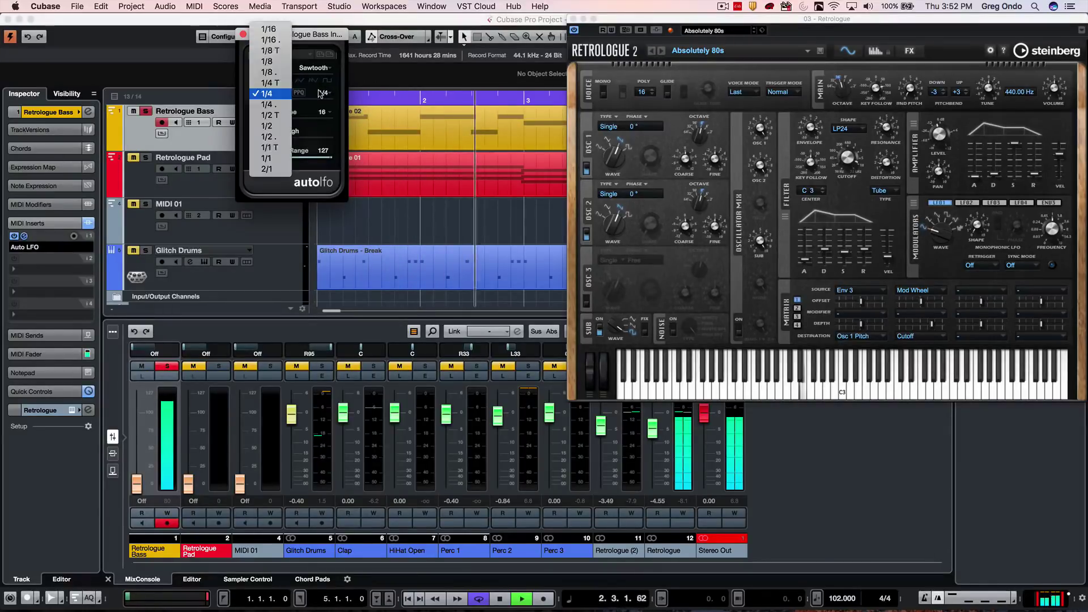
left_click(273, 62)
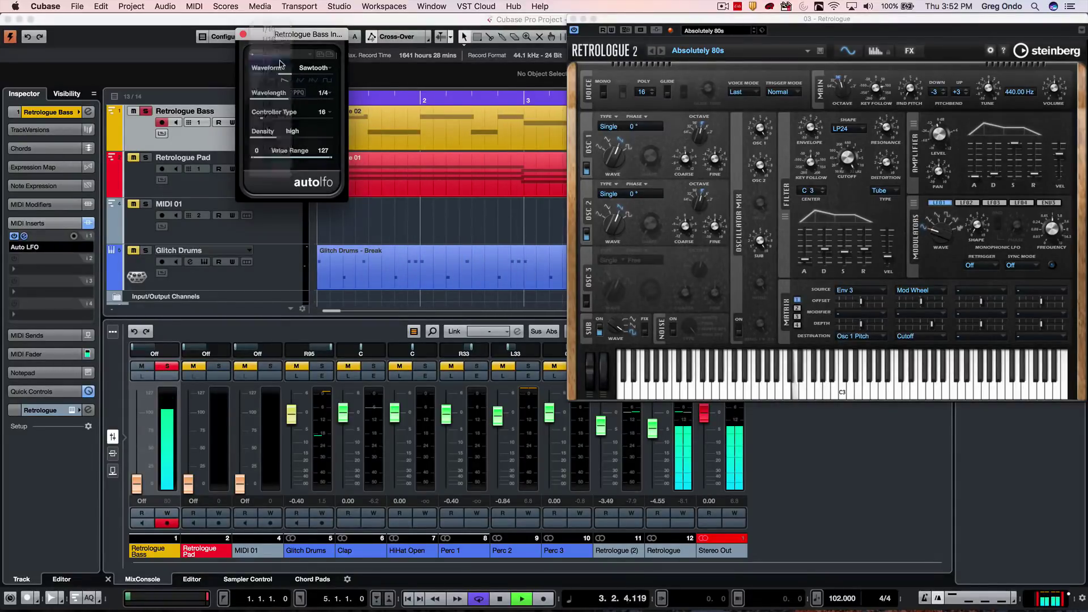
left_click(322, 92)
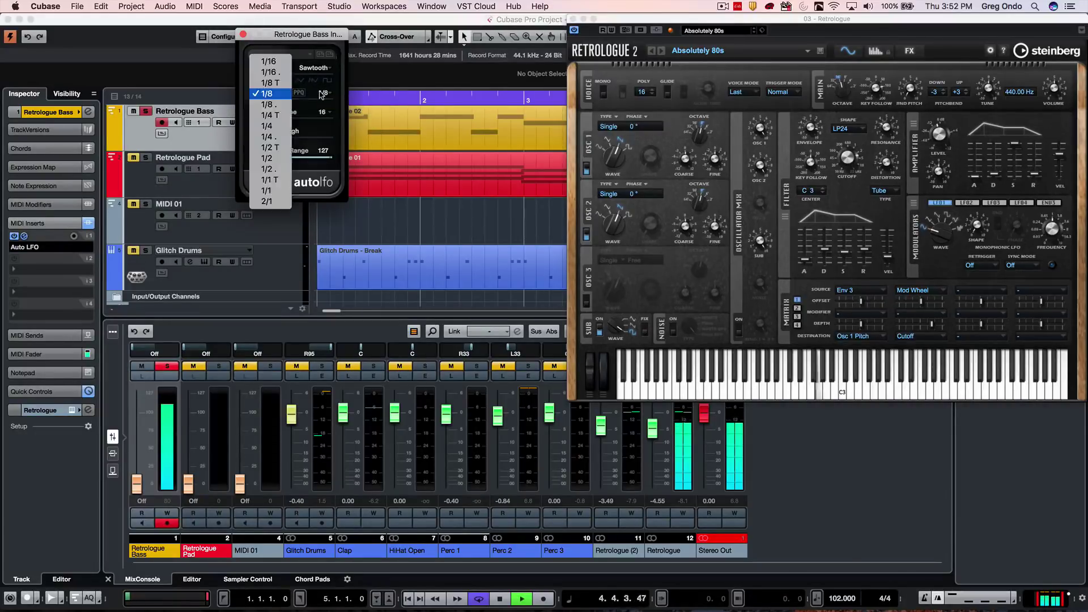
left_click(275, 84)
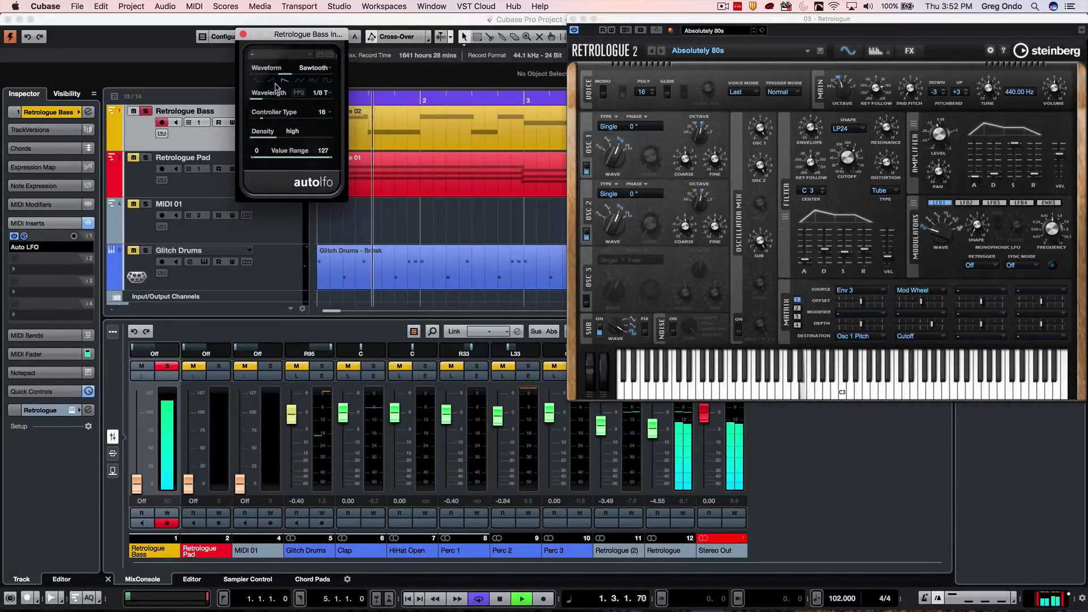
left_click(317, 92)
left_click(268, 72)
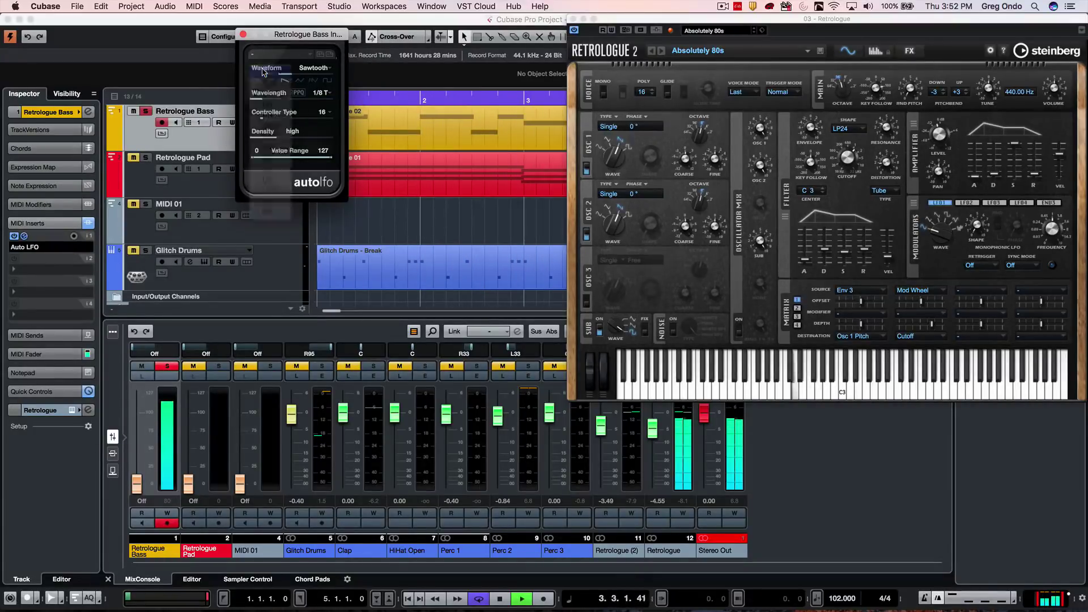
left_click(13, 236)
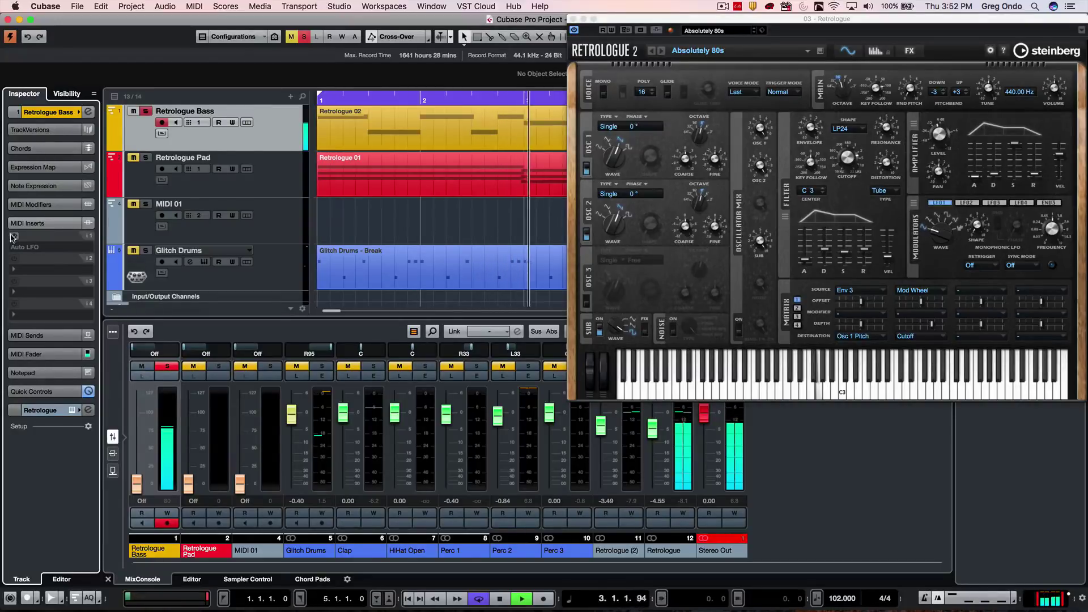
left_click(13, 237)
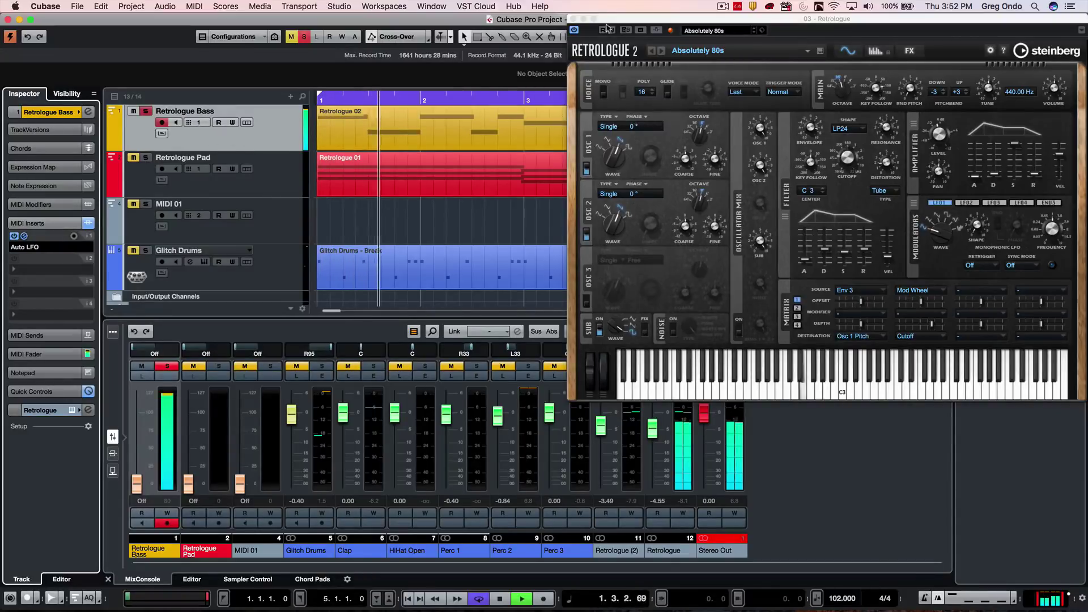
- Stop playback and close the bass Retrologue 2 editor
key("space")
left_click(572, 20)
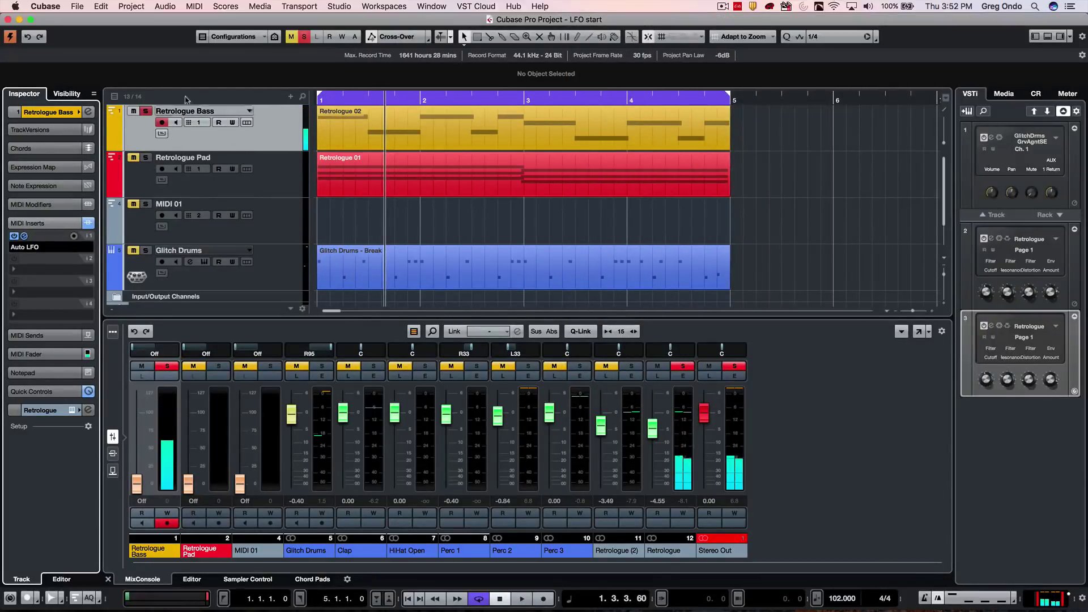
left_click(145, 141)
- Solo and select Retrologue Pad and open its Retrologue 2 editor with the Classic Swell Pad preset
left_click(145, 157)
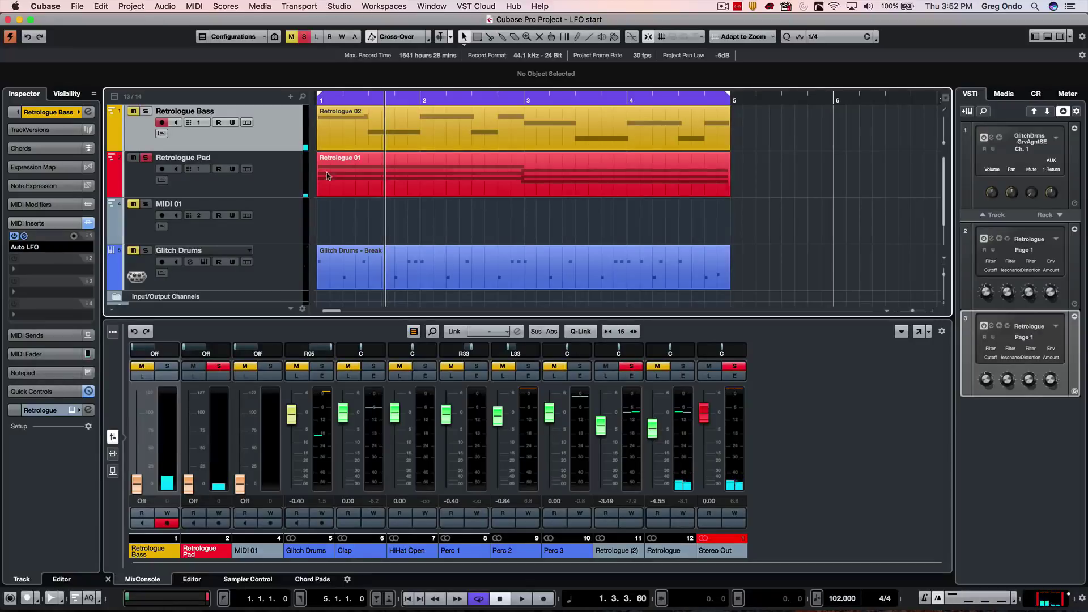
left_click(374, 174)
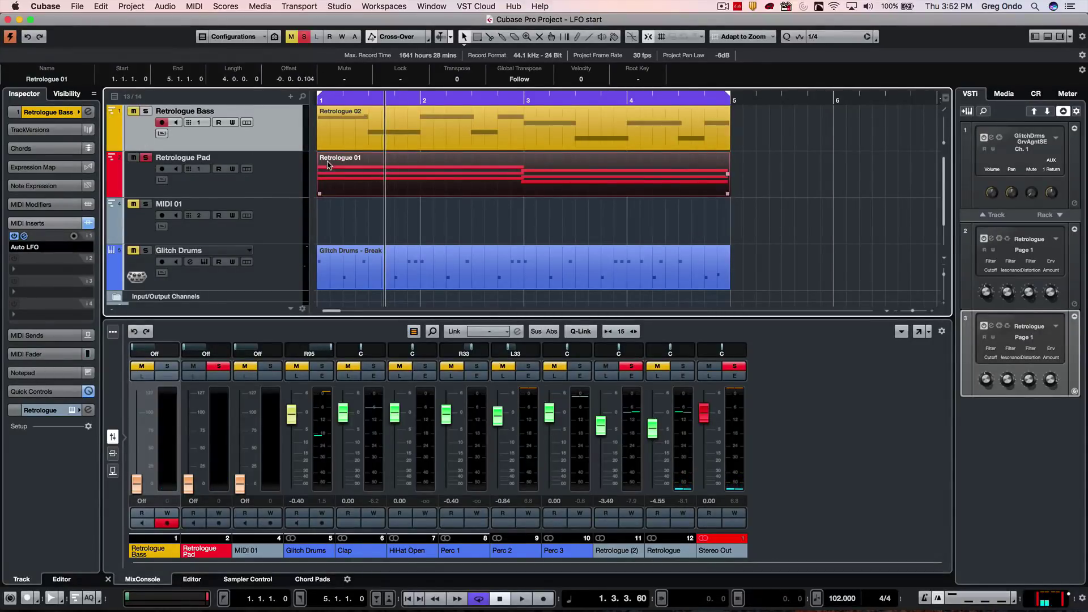
left_click(269, 168)
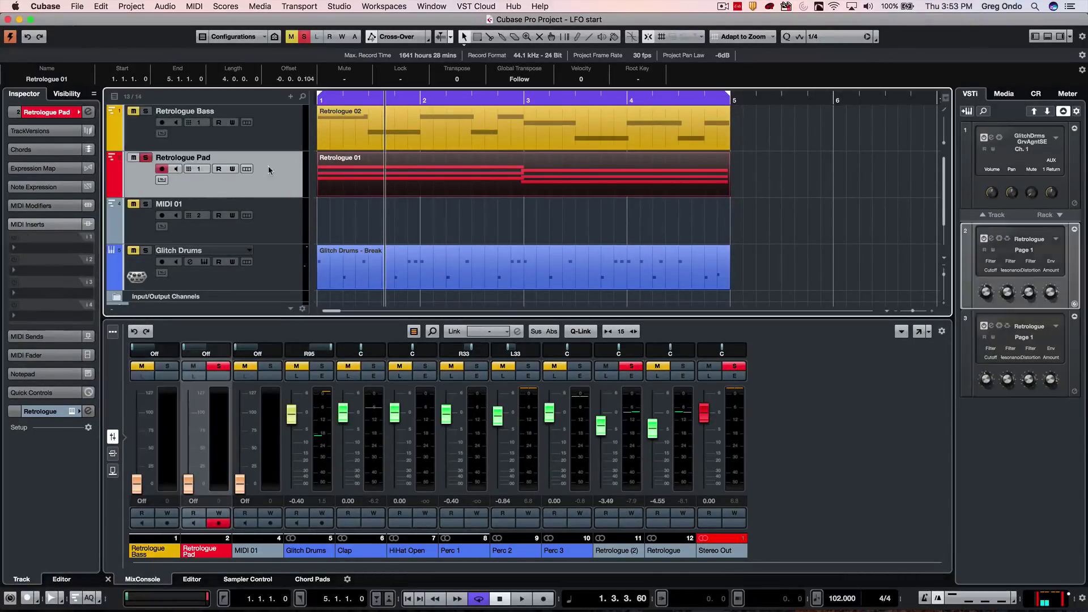
left_click(62, 112)
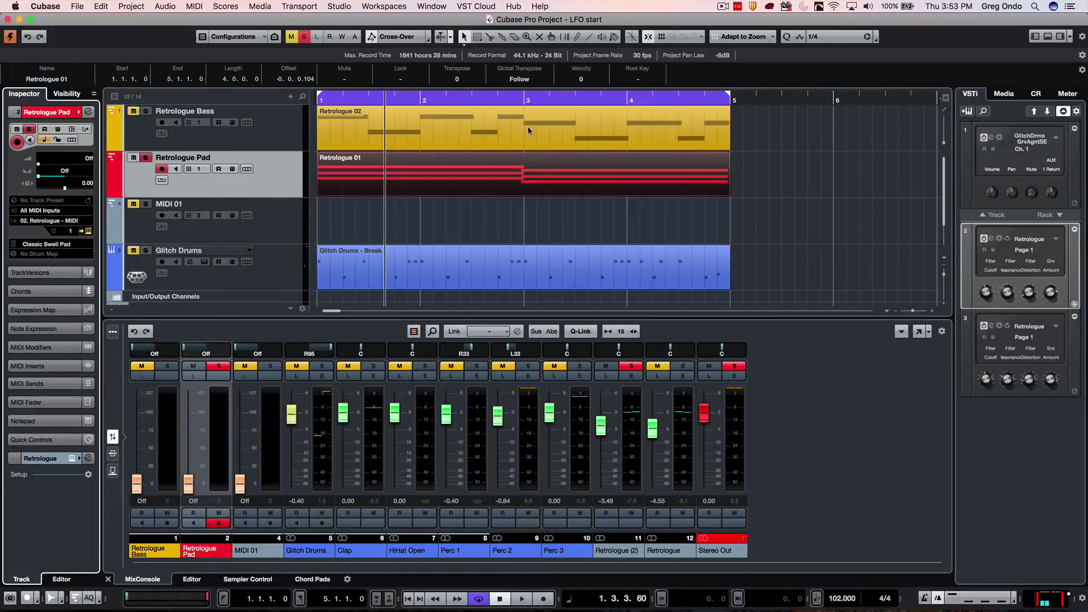
key("e")
left_click_drag(332, 215, 414, 214)
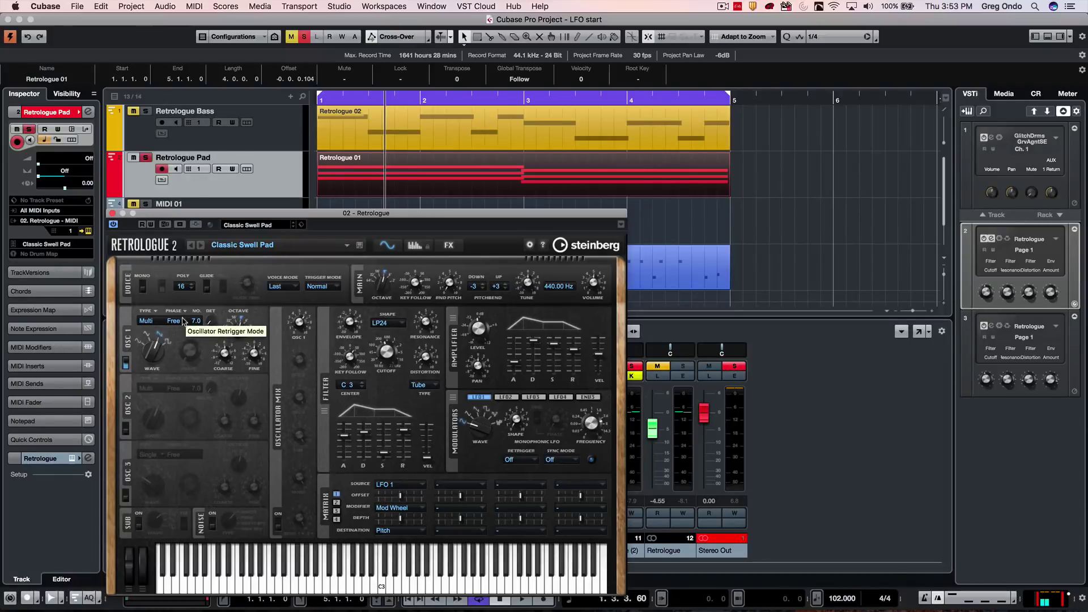
- Load Auto LFO in Retrologue Pad's first MIDI insert on controller 10 with a 1/1 wavelength, then play
left_click(47, 366)
left_click(49, 248)
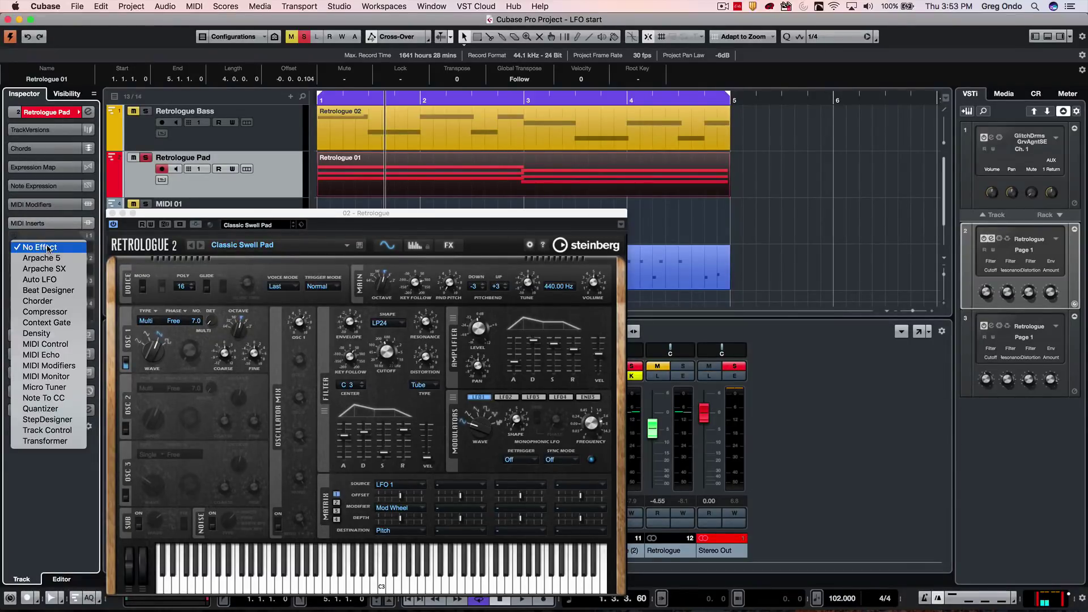
left_click(39, 280)
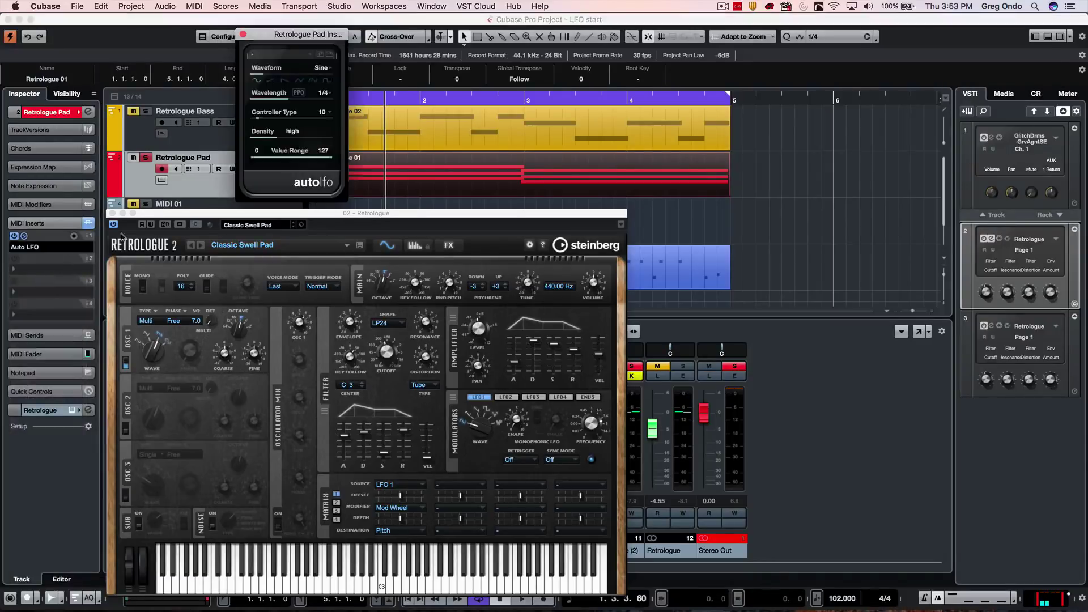
left_click(323, 111)
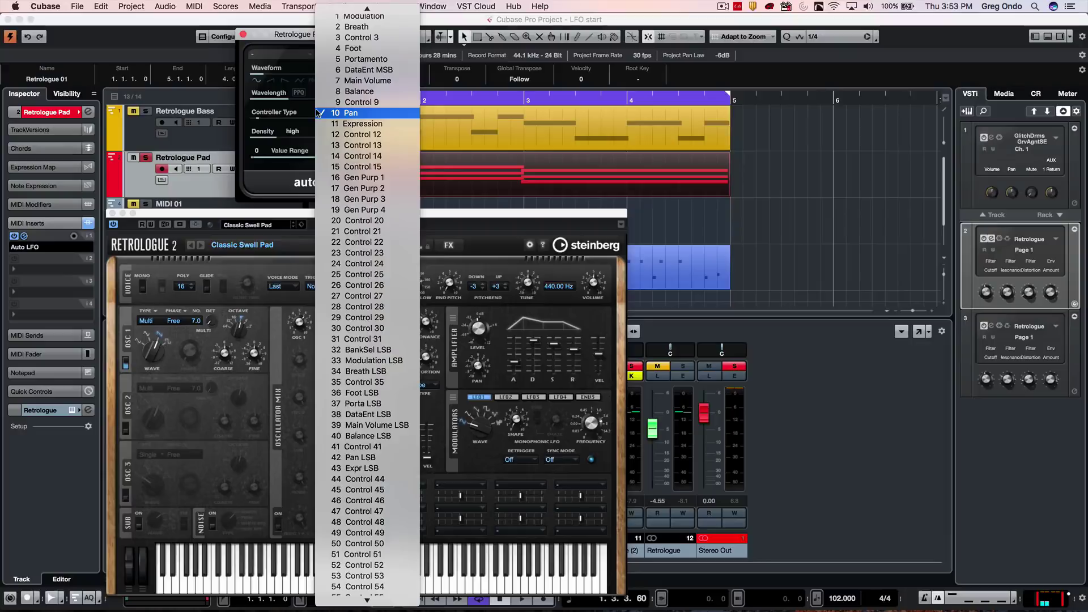
key("Escape")
left_click(323, 93)
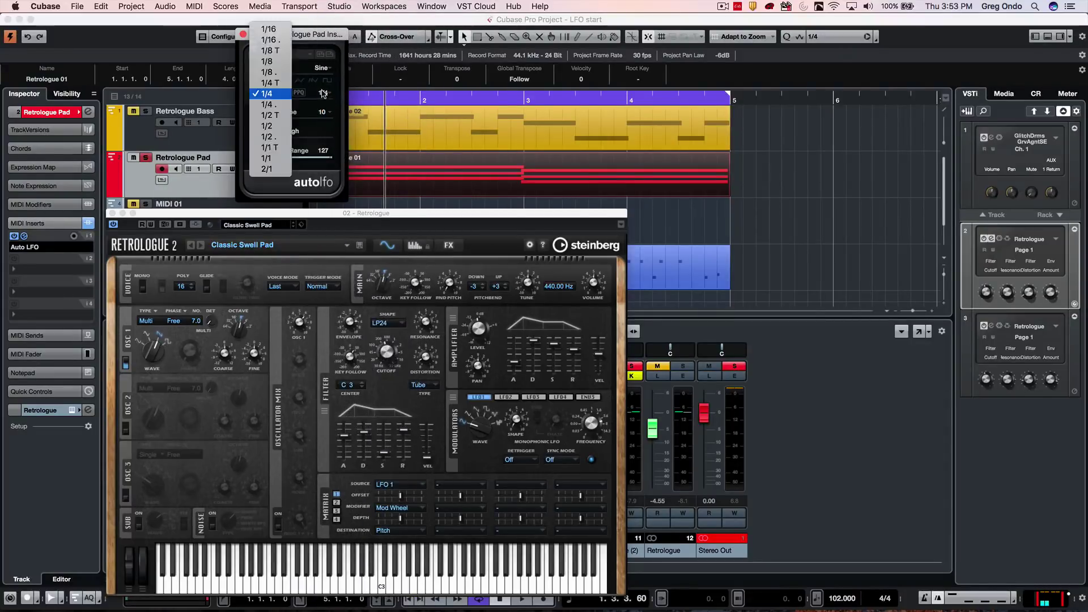
left_click(268, 158)
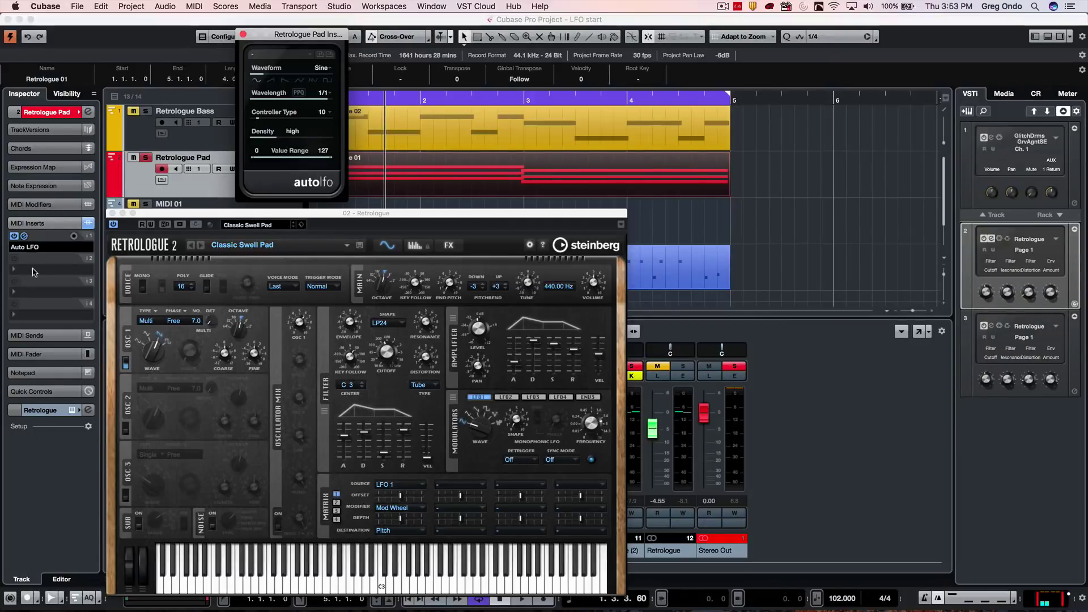
key("space")
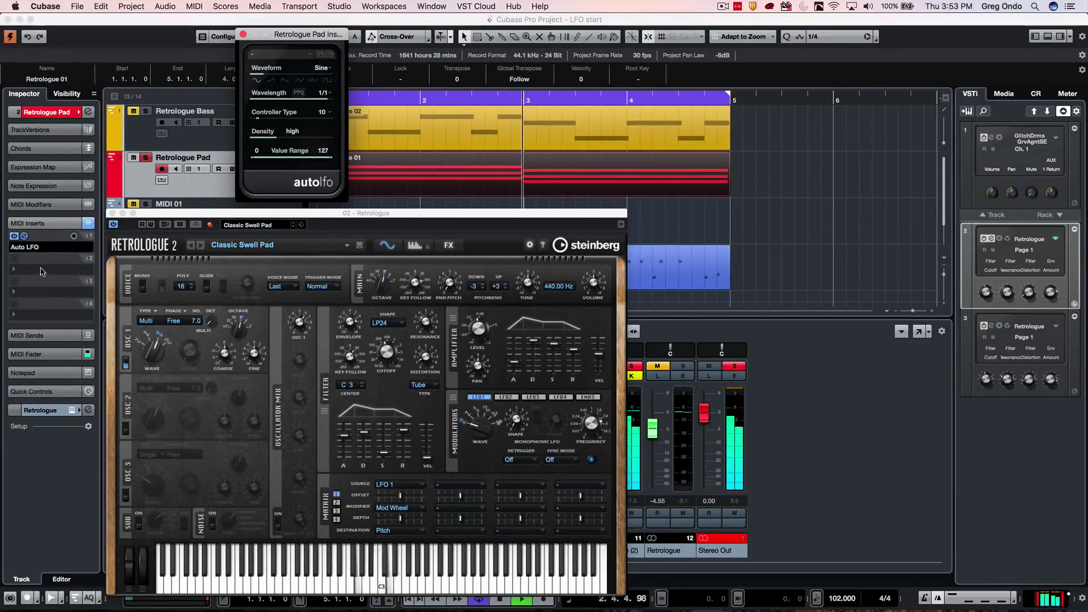
- Add a second Auto LFO driving 7 Main Volume with a 1/16 wavelength
left_click(34, 270)
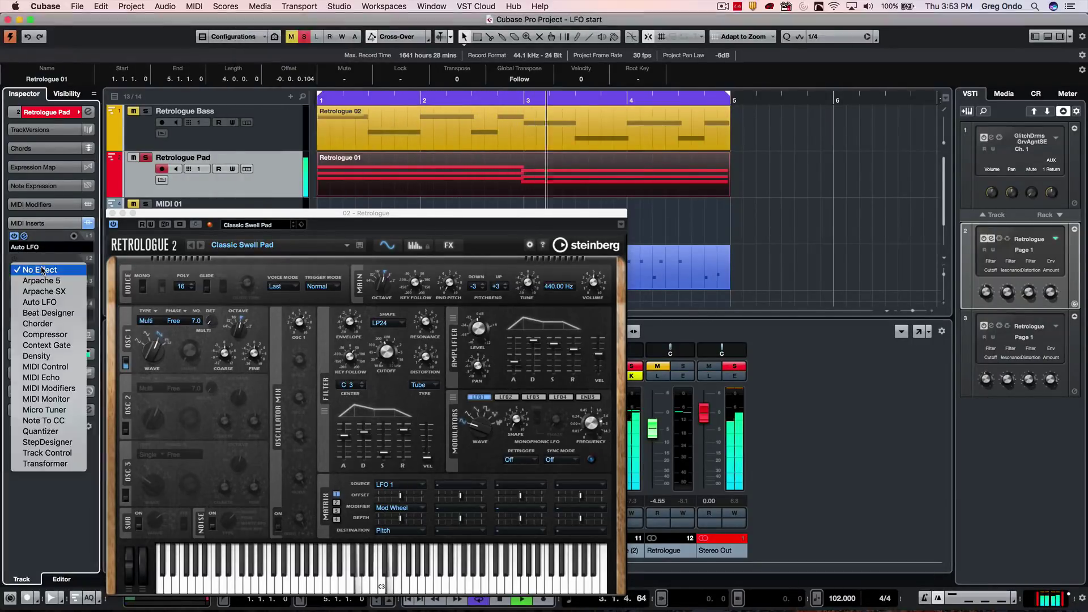
left_click(39, 302)
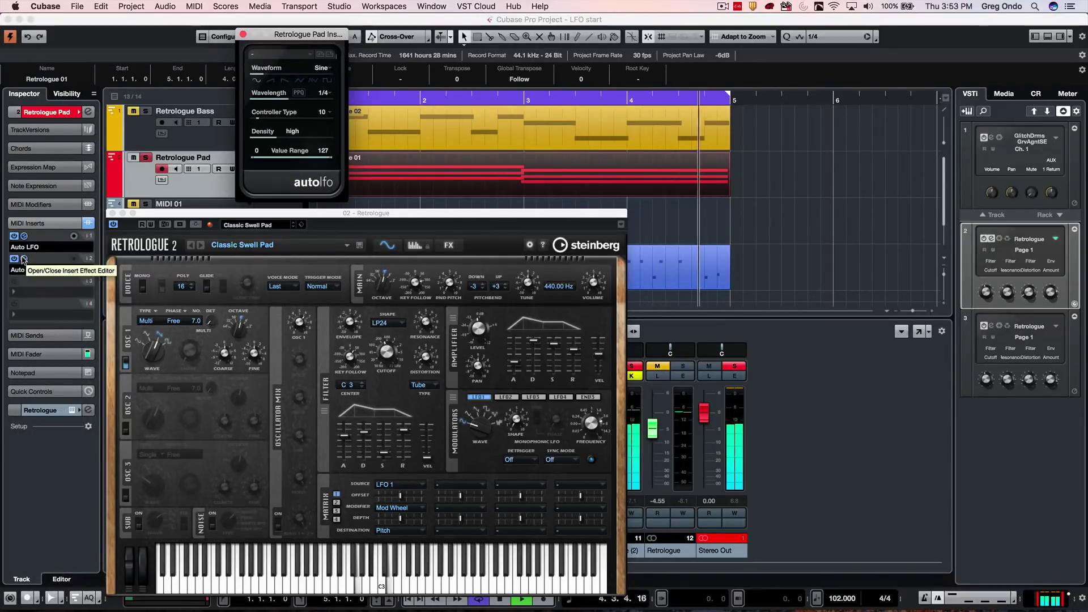
left_click(24, 259)
left_click(24, 259)
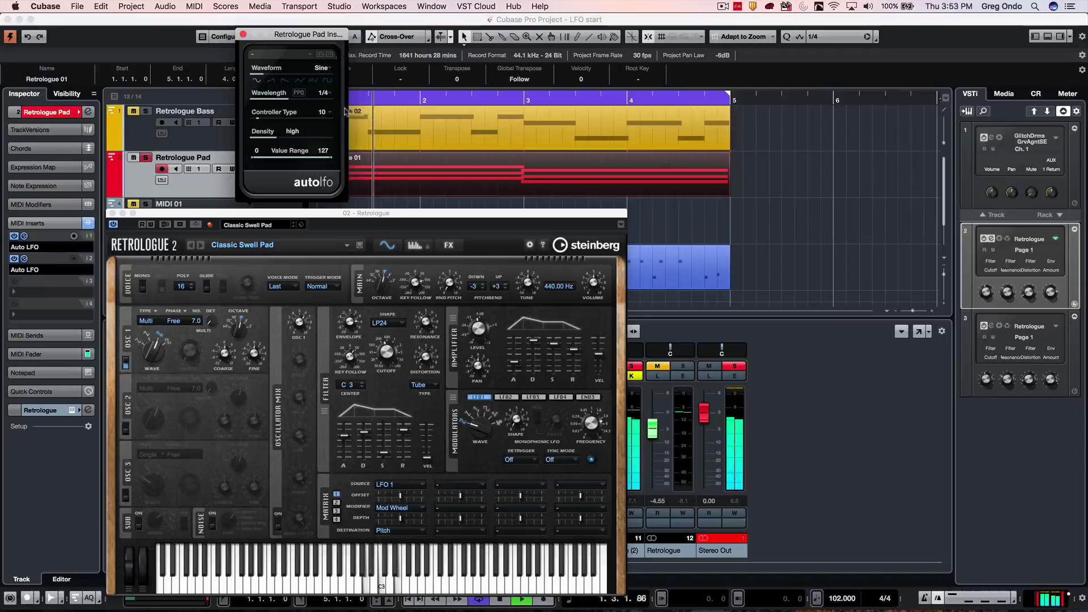
left_click(321, 113)
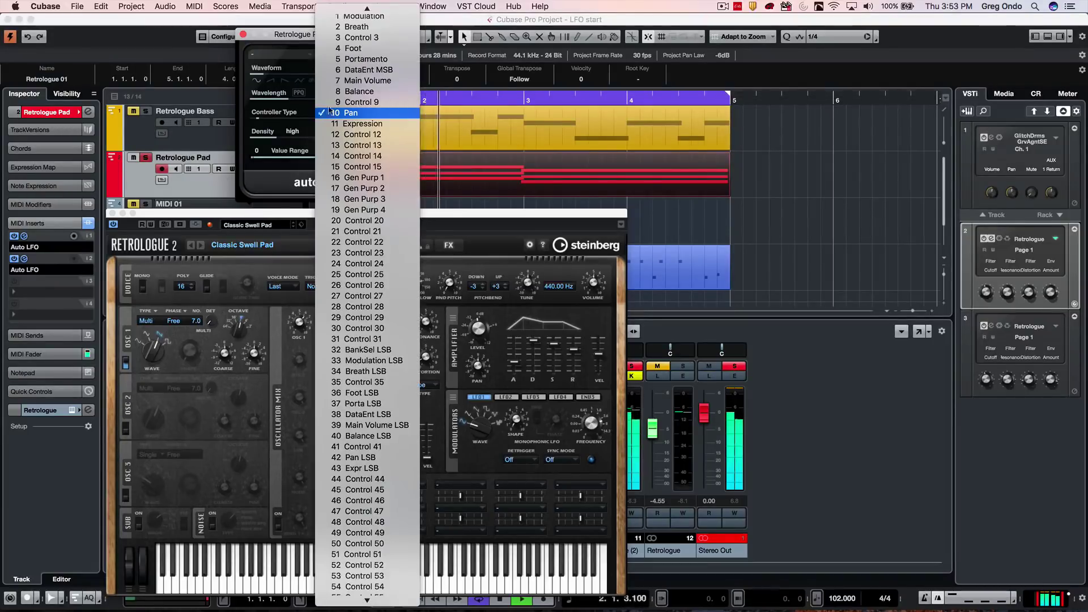
left_click(364, 81)
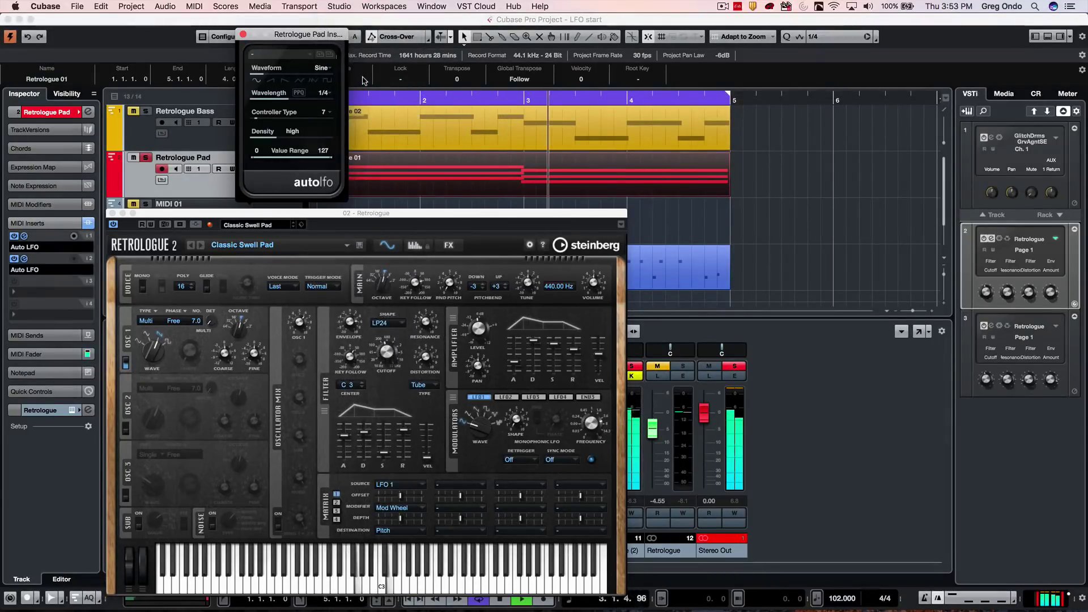
left_click(323, 93)
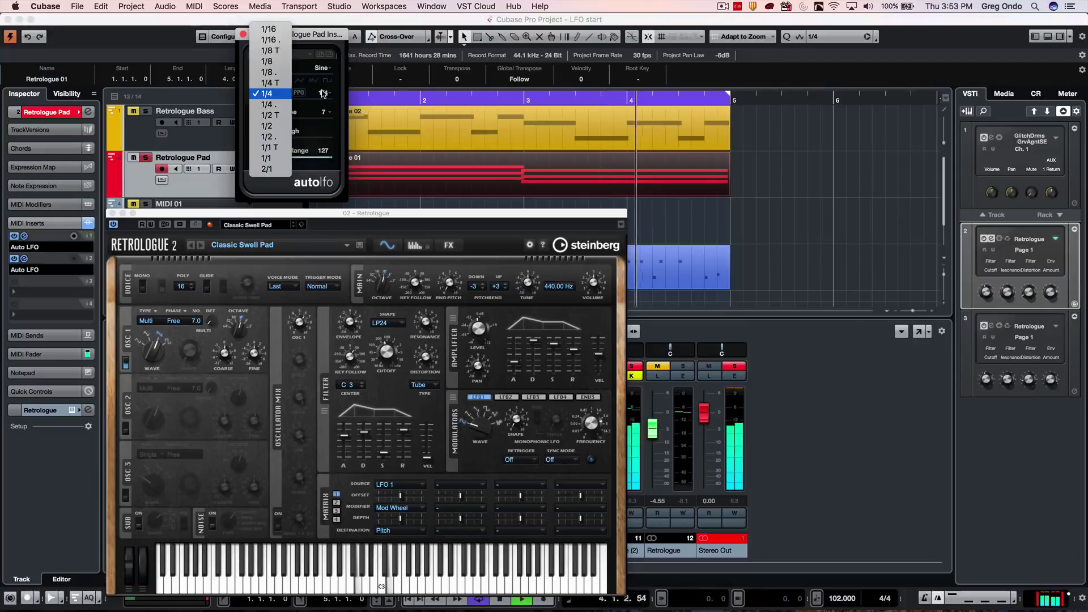
left_click(265, 63)
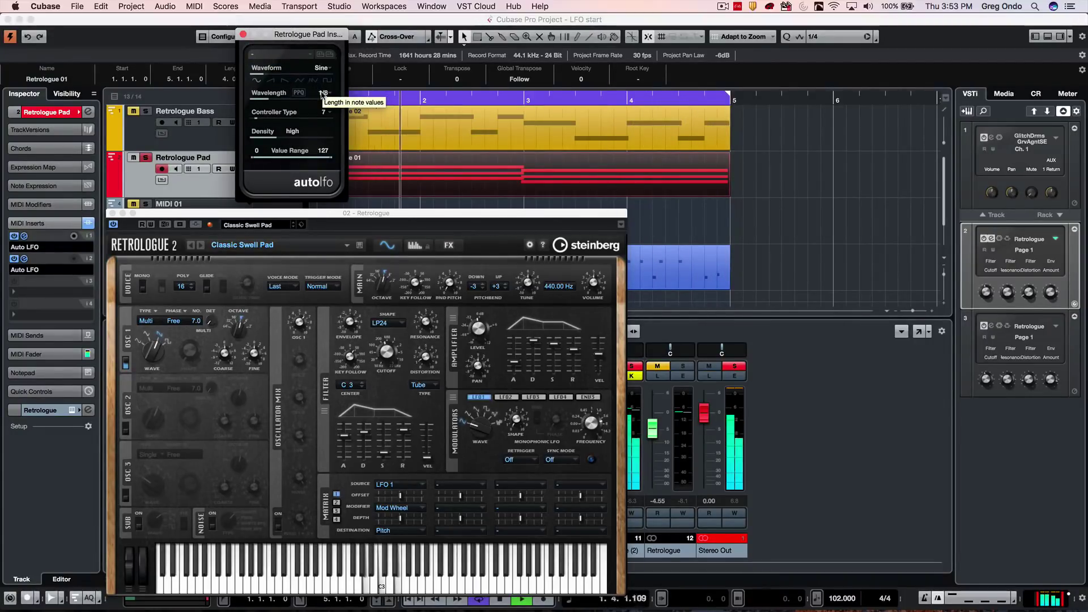
left_click(322, 94)
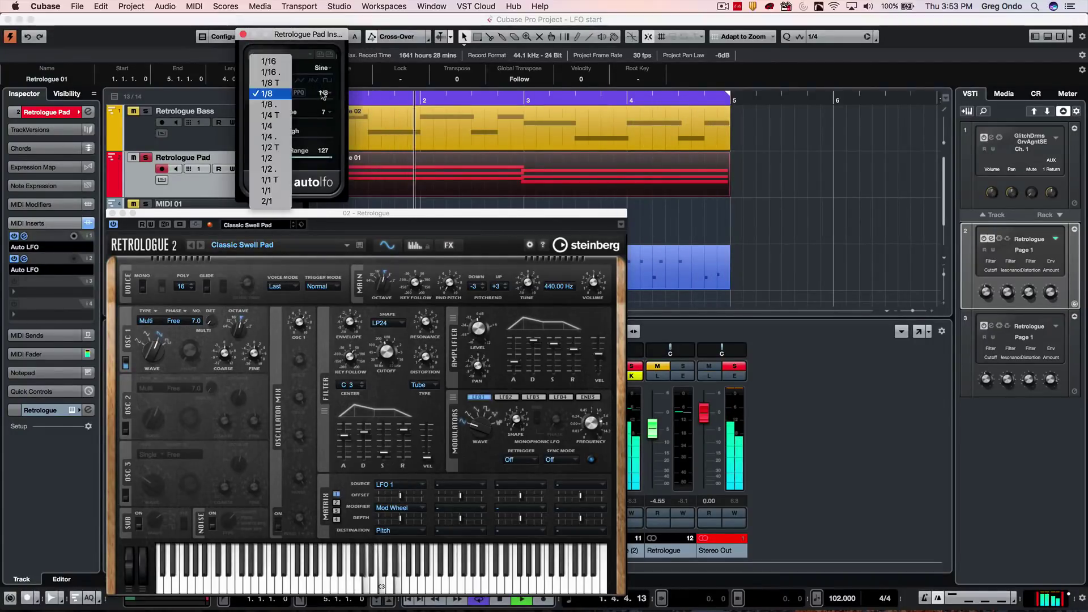
left_click(267, 61)
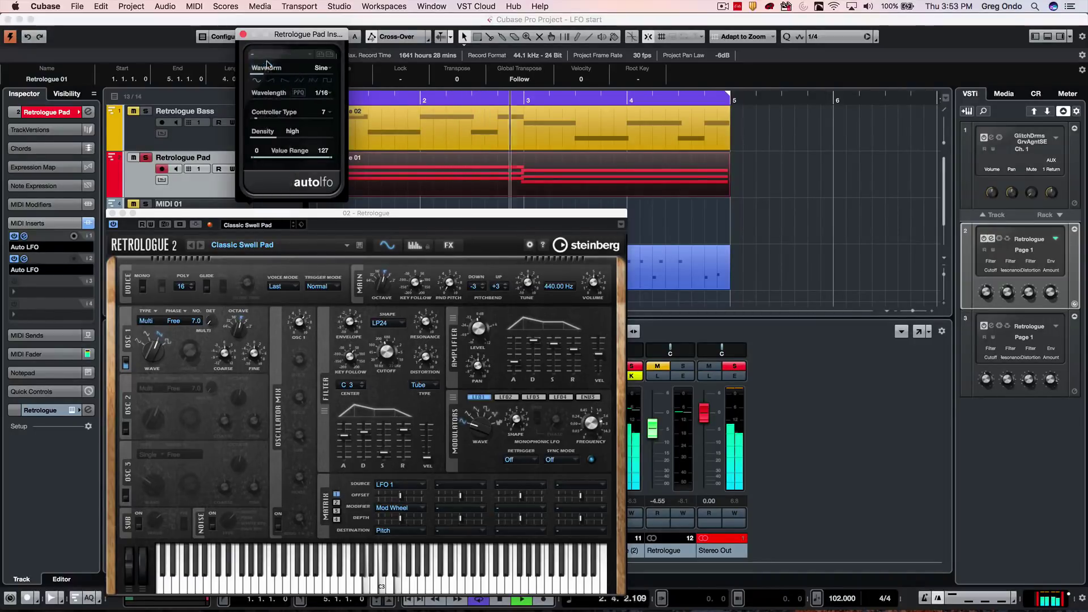
- Toggle the power buttons of Auto LFO slots 1 and 2 until both are active
left_click(11, 237)
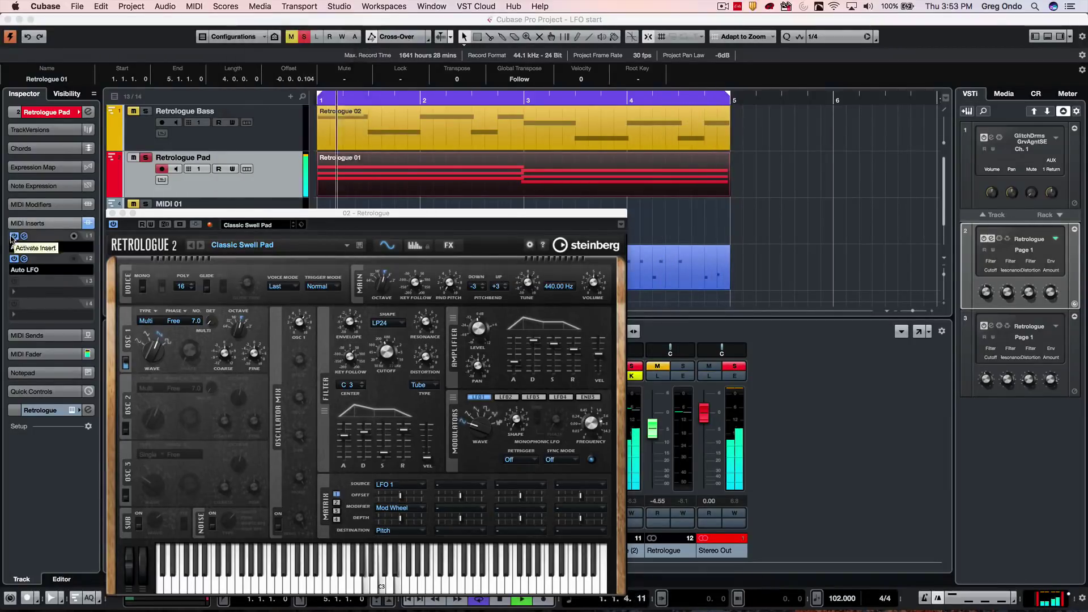
left_click(13, 259)
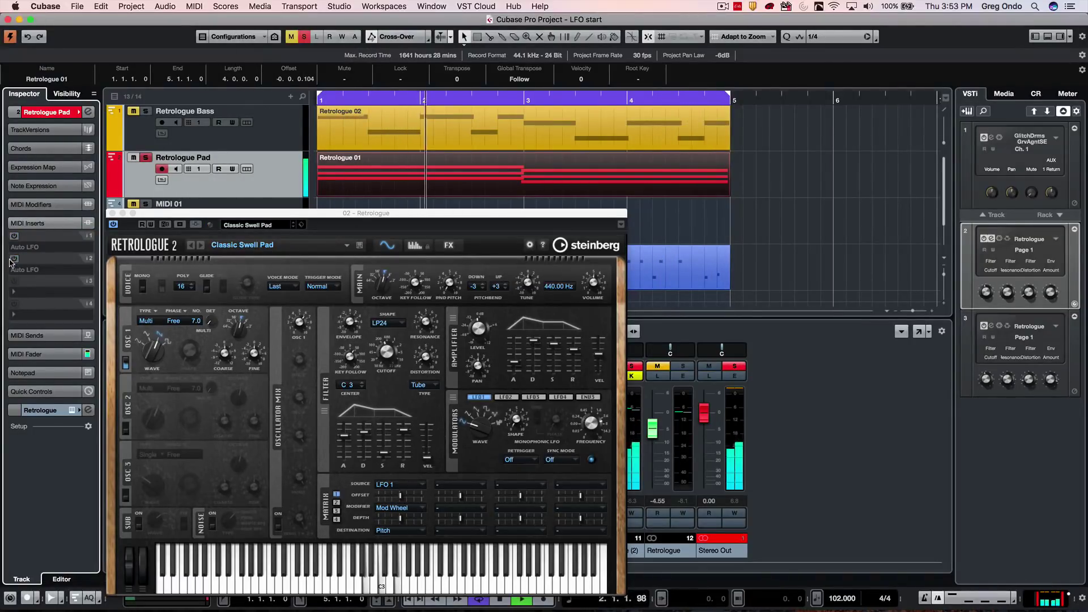
left_click(10, 261)
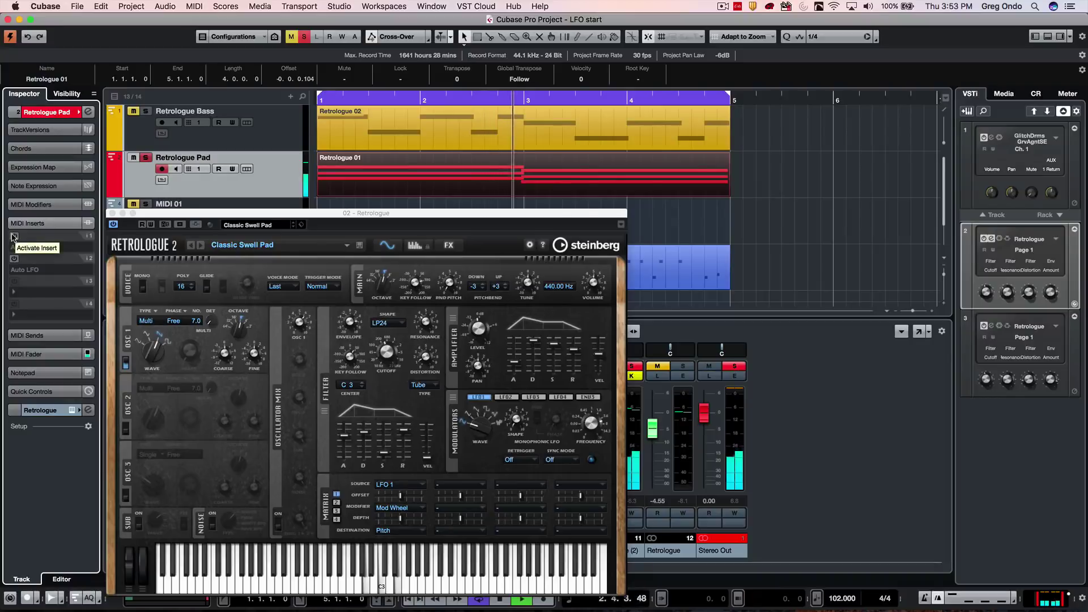
left_click(13, 237)
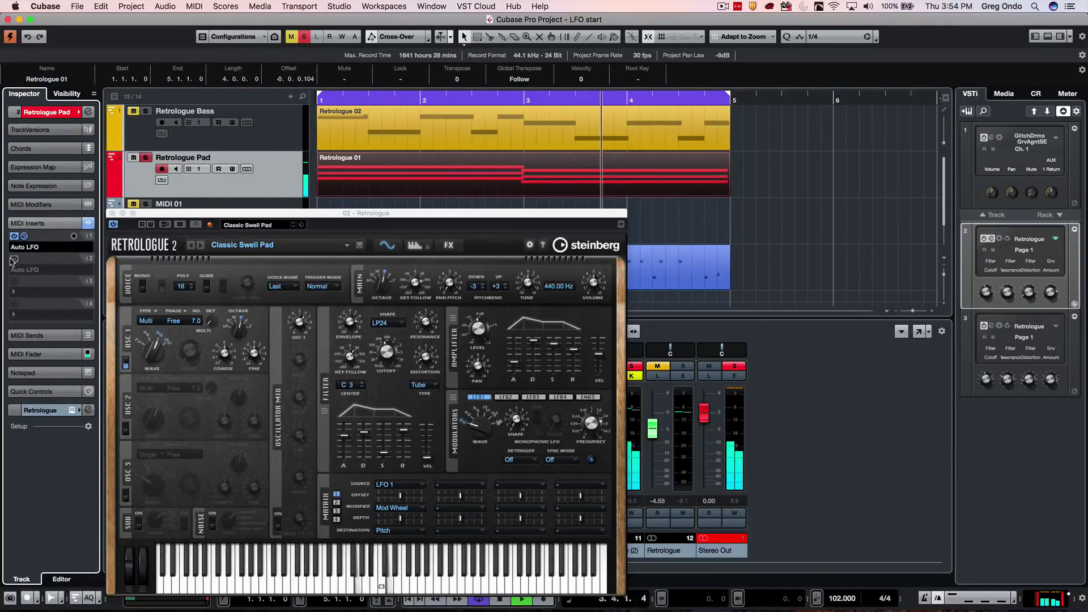
left_click(13, 259)
left_click(323, 112)
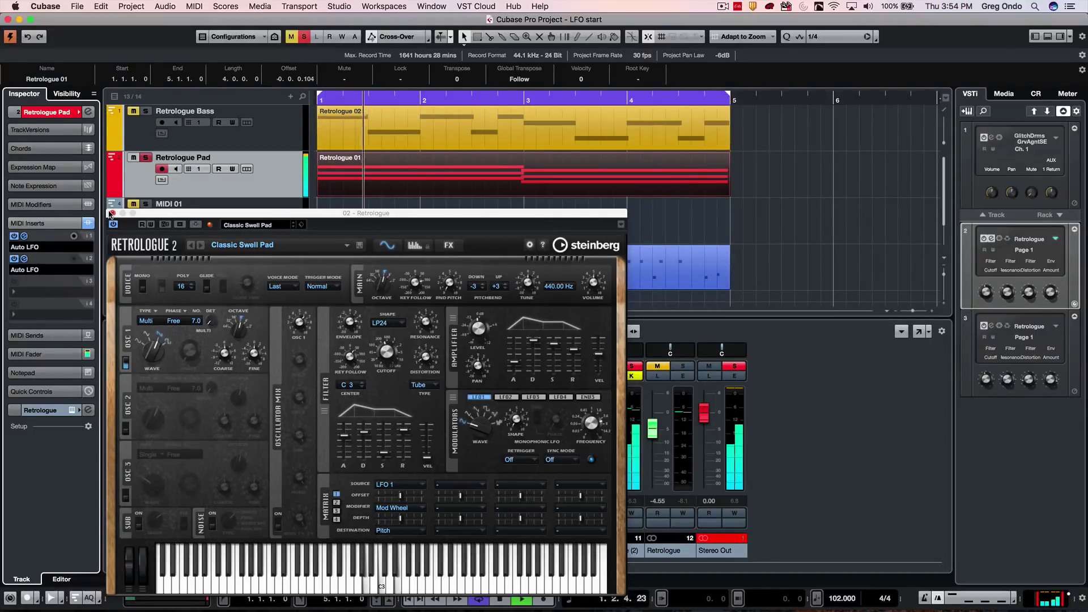
- Stop playback and close the Retrologue synth window
key("space")
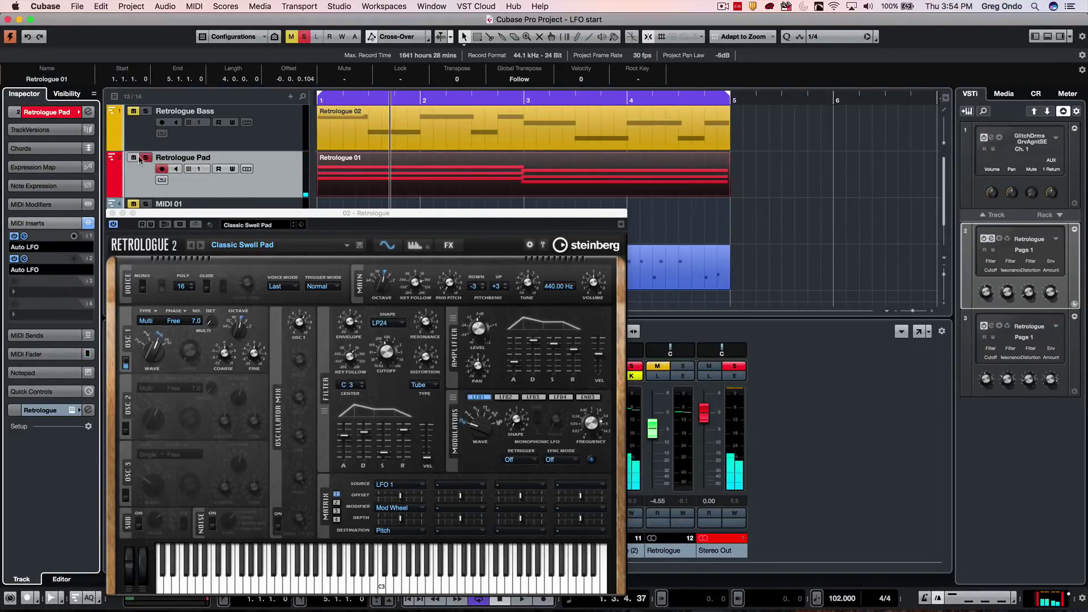
left_click_drag(198, 216, 134, 220)
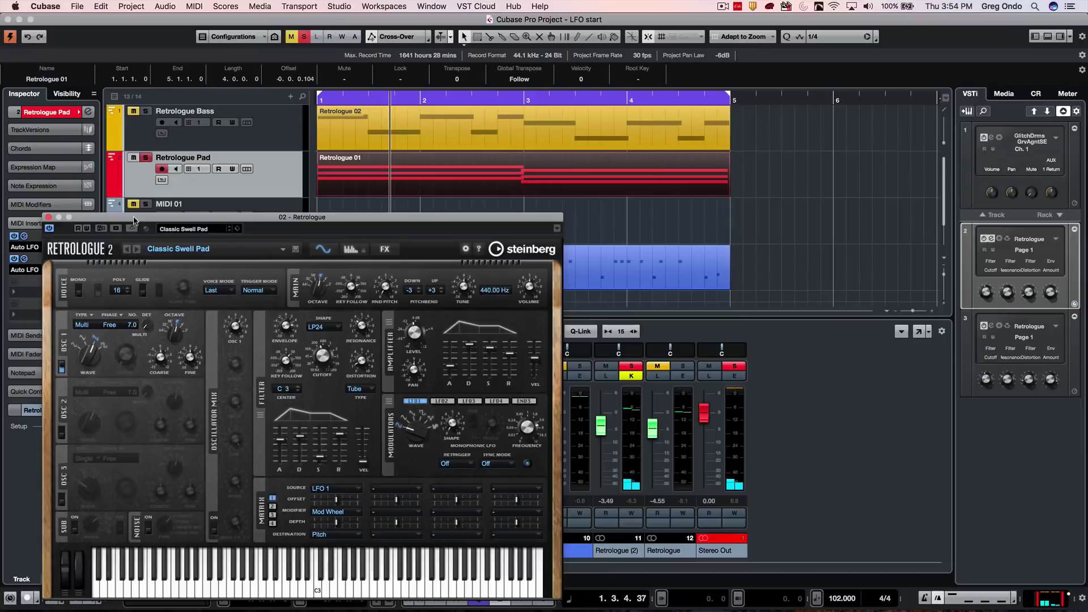
left_click(47, 218)
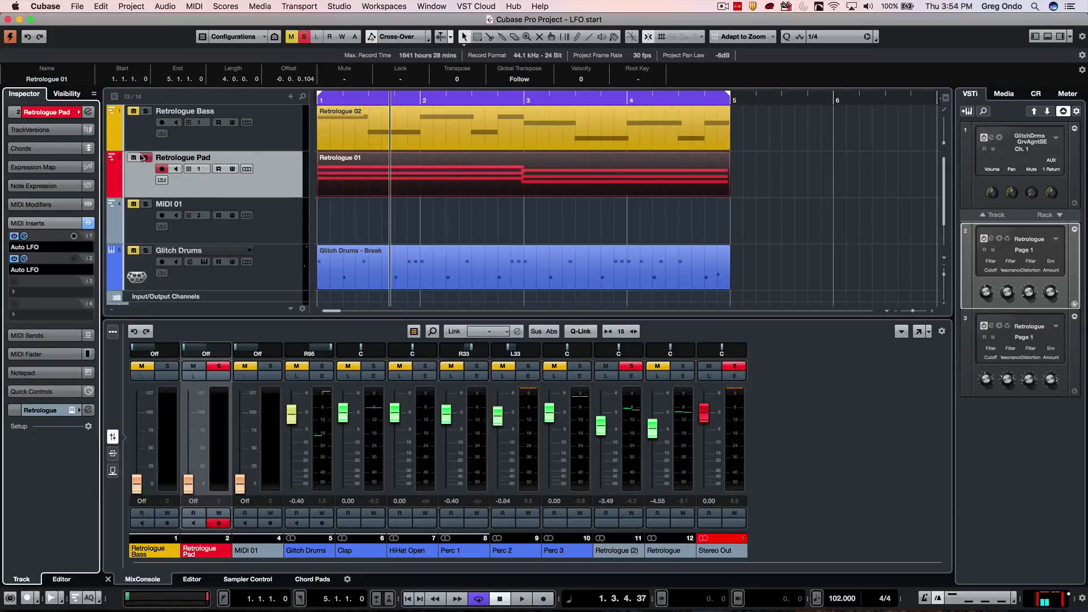
- Clear all mutes and solos, solo Glitch Drums, and play from bar 1
key("alt+shift+m")
left_click(146, 253)
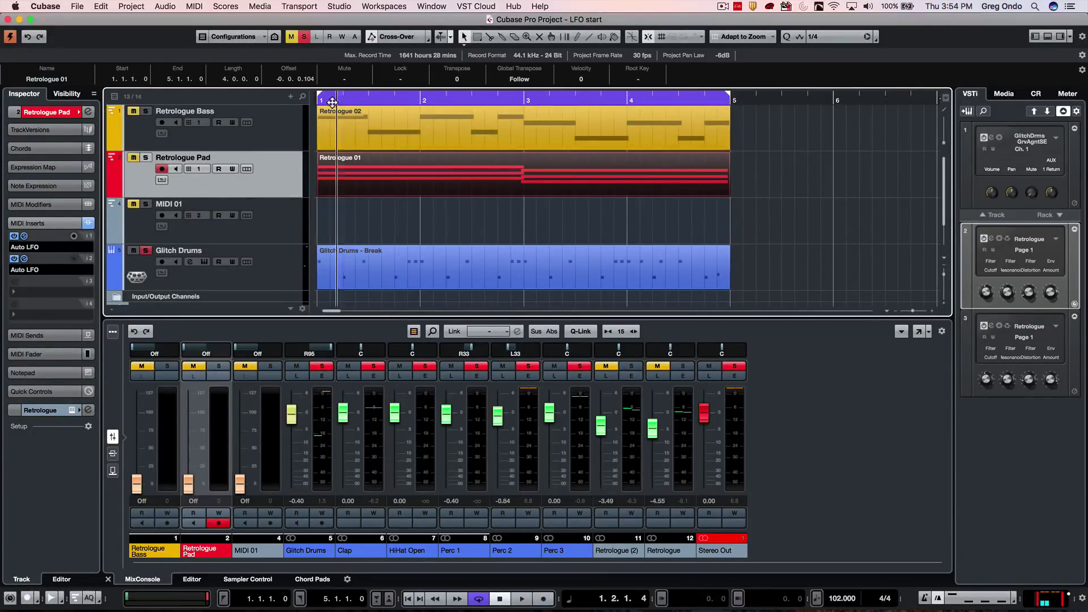
key("KP_Decimal")
key("space")
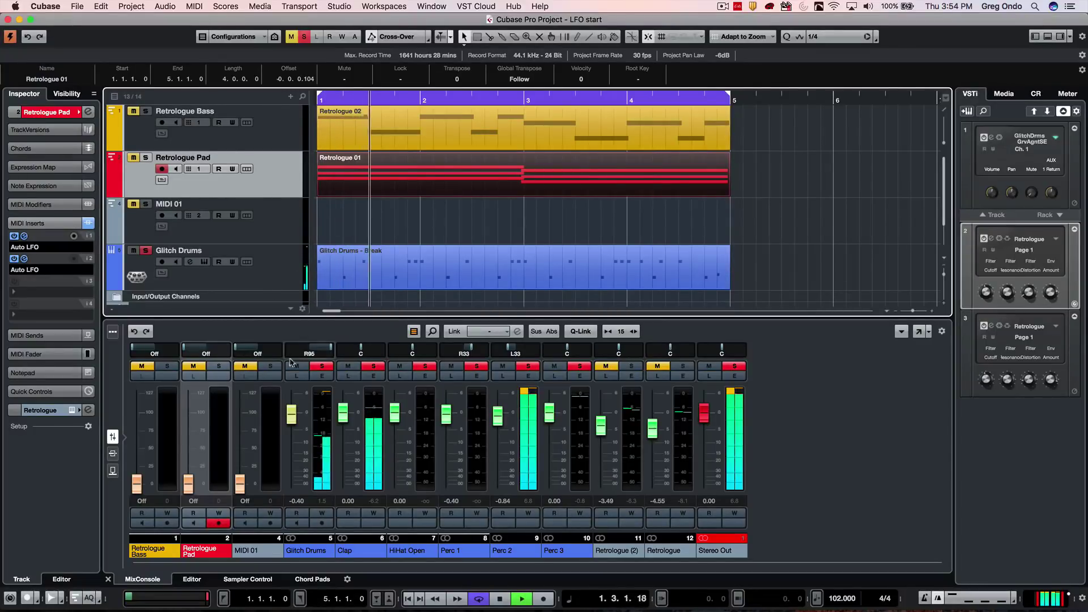
mouse_move(337, 356)
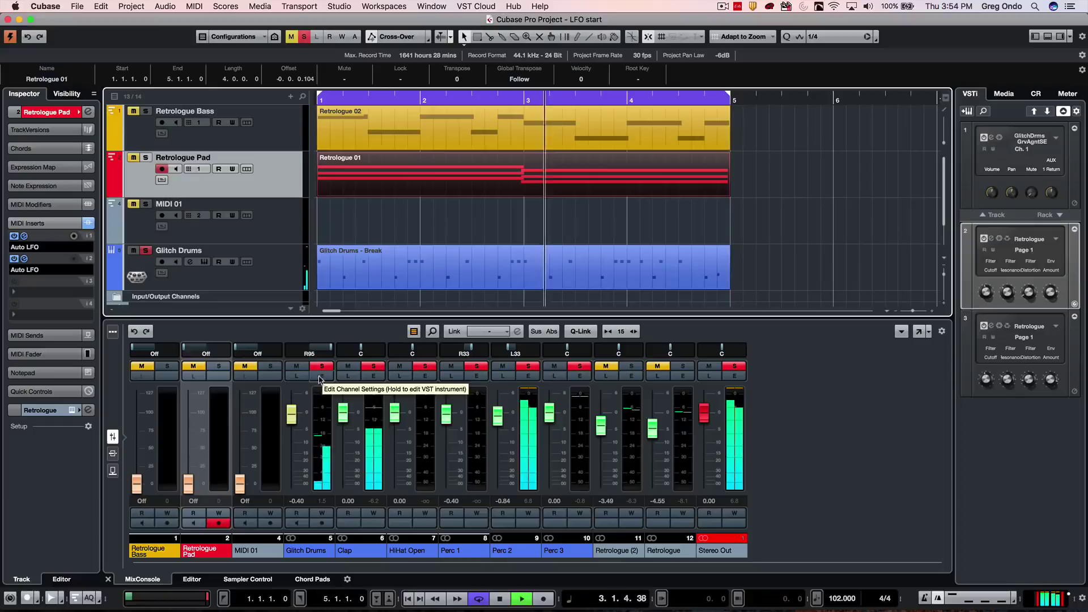
- Load DualFilter on Glitch Drums in the MixConsole inserts and set its Position to 39.7
left_click(113, 453)
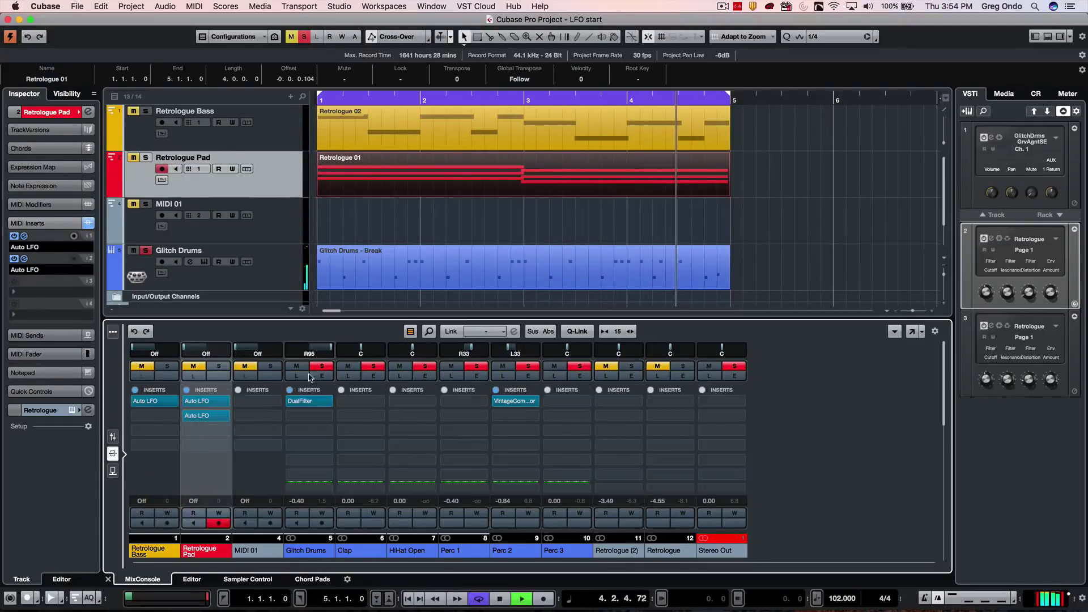
left_click(311, 402)
mouse_move(449, 221)
left_mouse_down()
mouse_move(460, 196)
mouse_move(448, 229)
mouse_move(451, 216)
left_mouse_up()
right_click(451, 216)
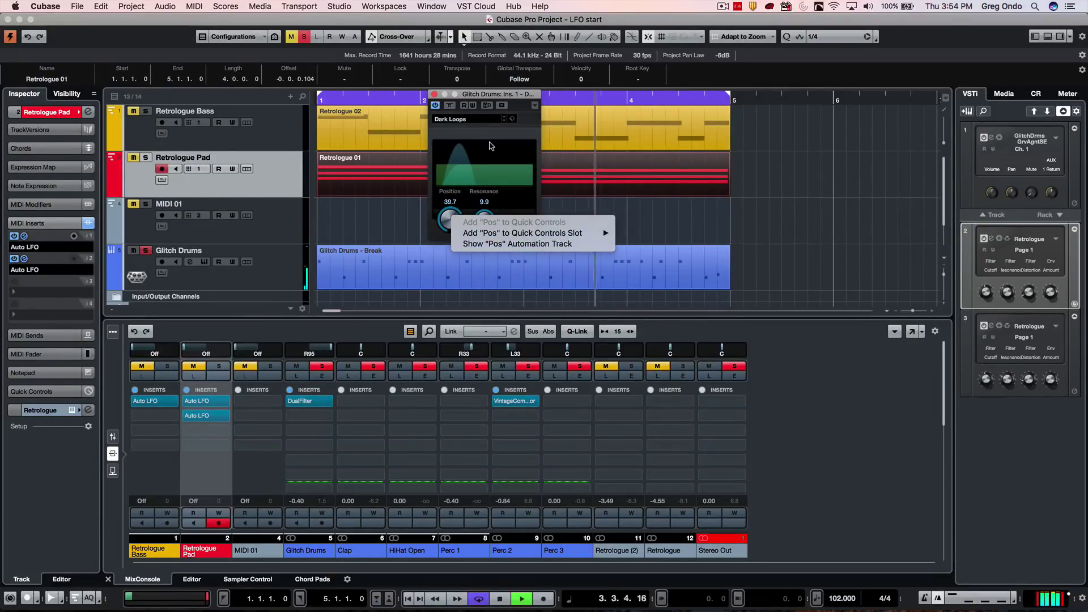
left_click(486, 134)
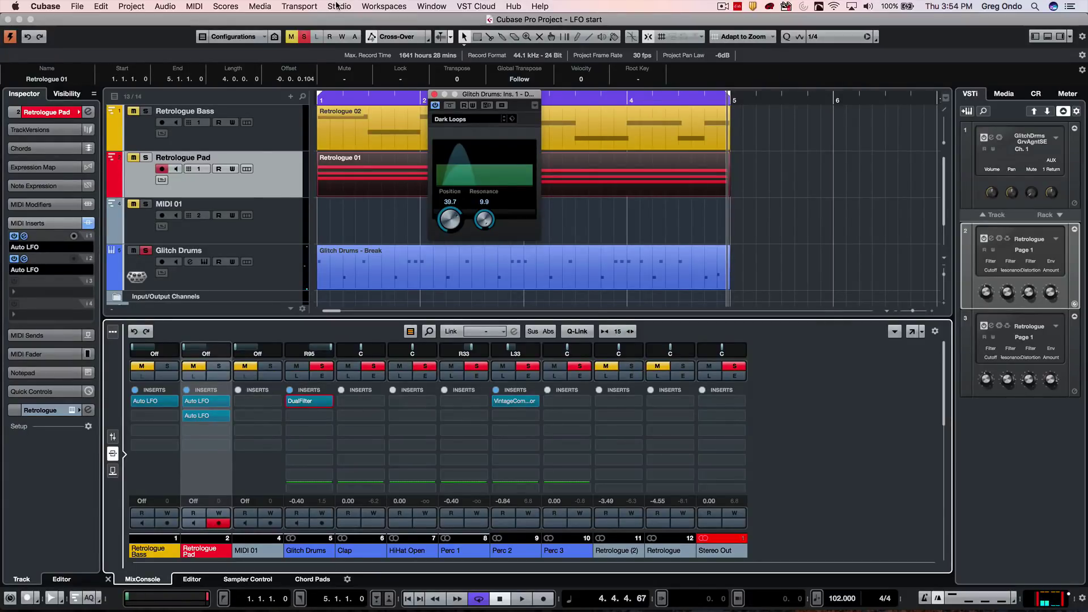
key("super+Tab")
key("super+Tab")
key("super+Tab")
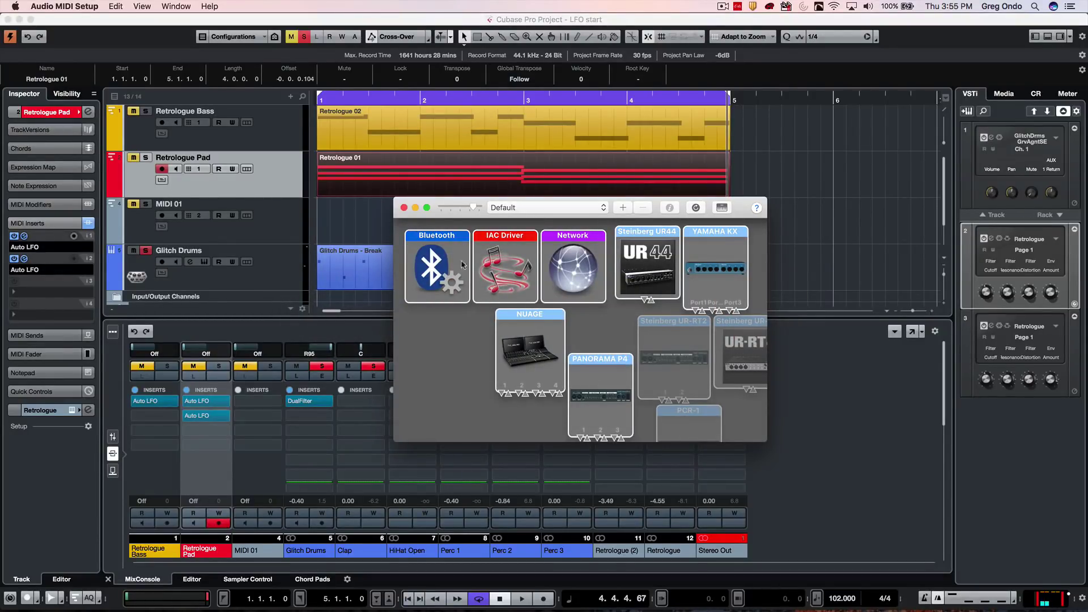
left_click(402, 207)
key("super+Tab")
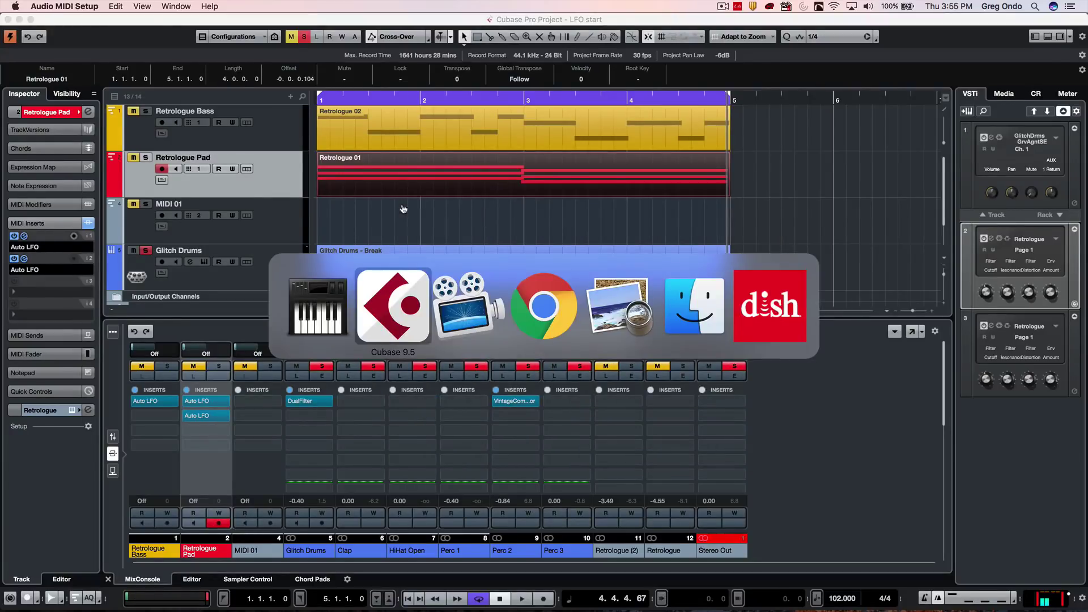
key("super+Tab")
key("super+Tab")
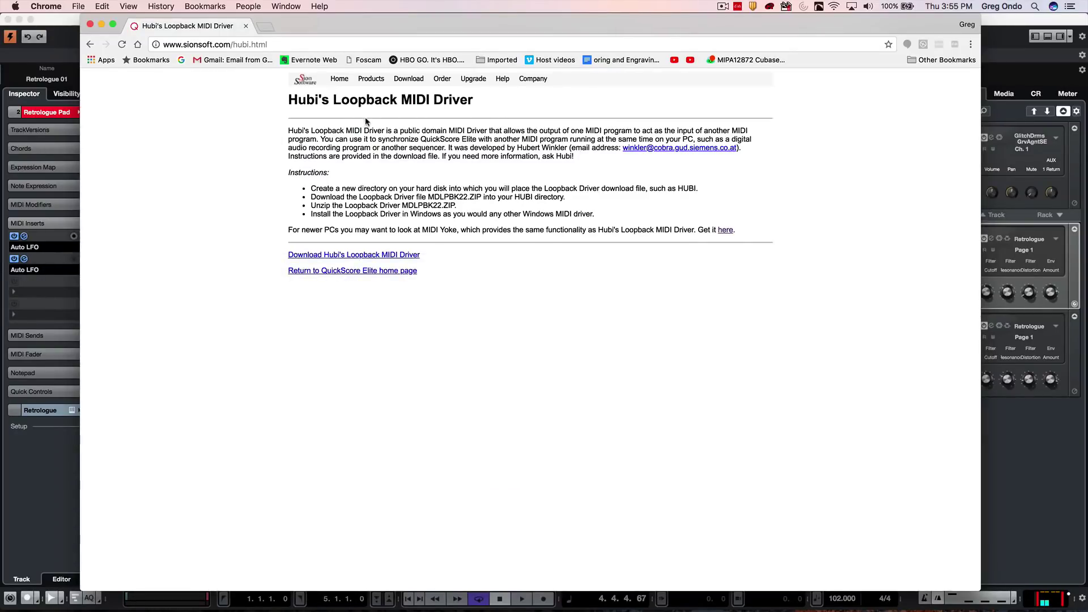
key("super+Tab")
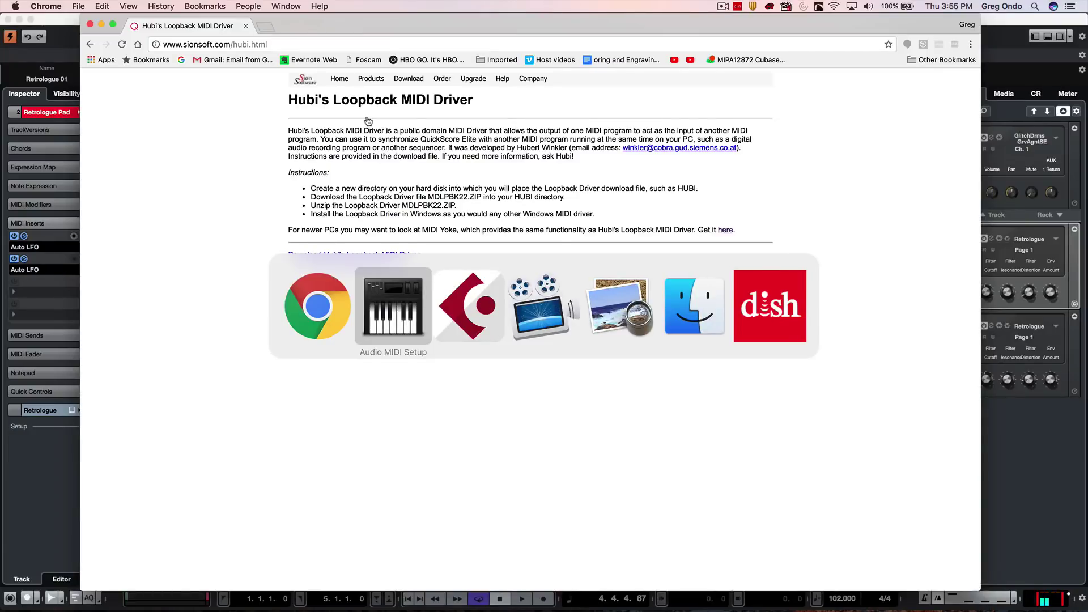
- Select the MIDI 01 track and keep its output on IAC Driver Bus 1
key("super+Tab")
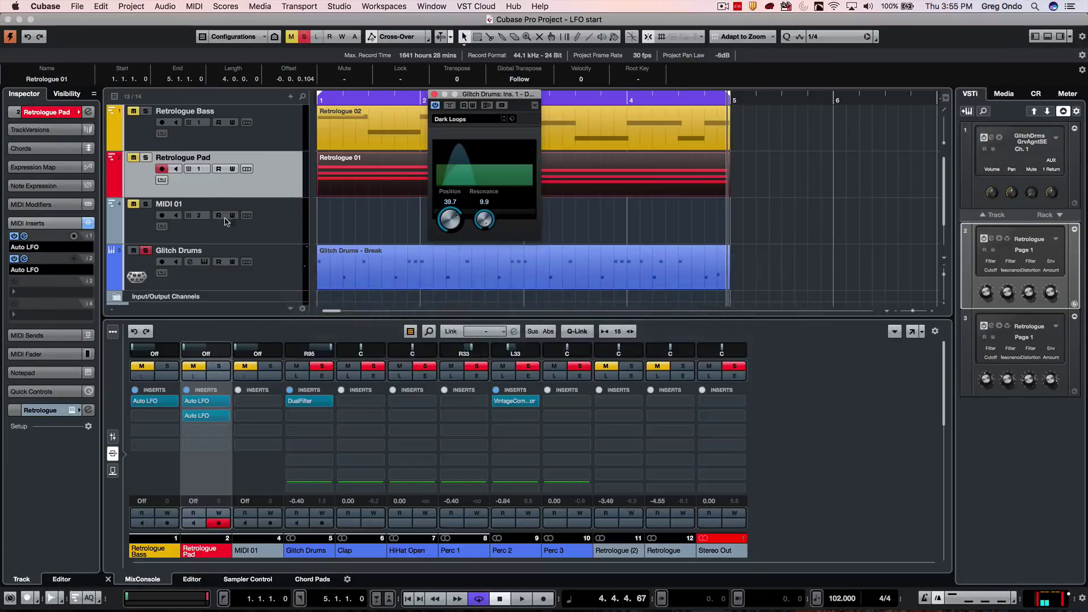
left_click(282, 217)
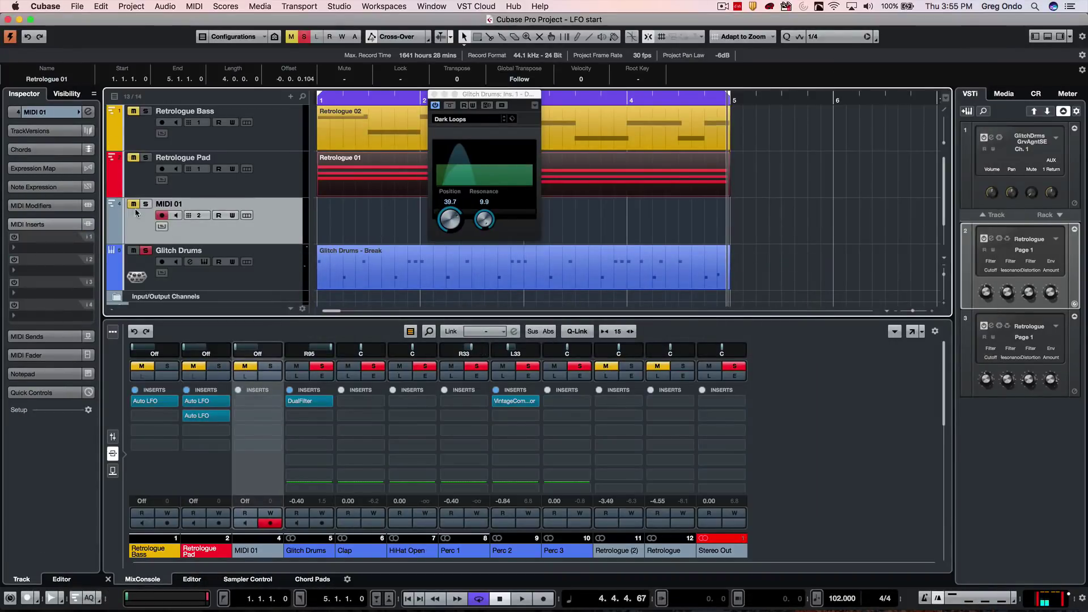
left_click(46, 109)
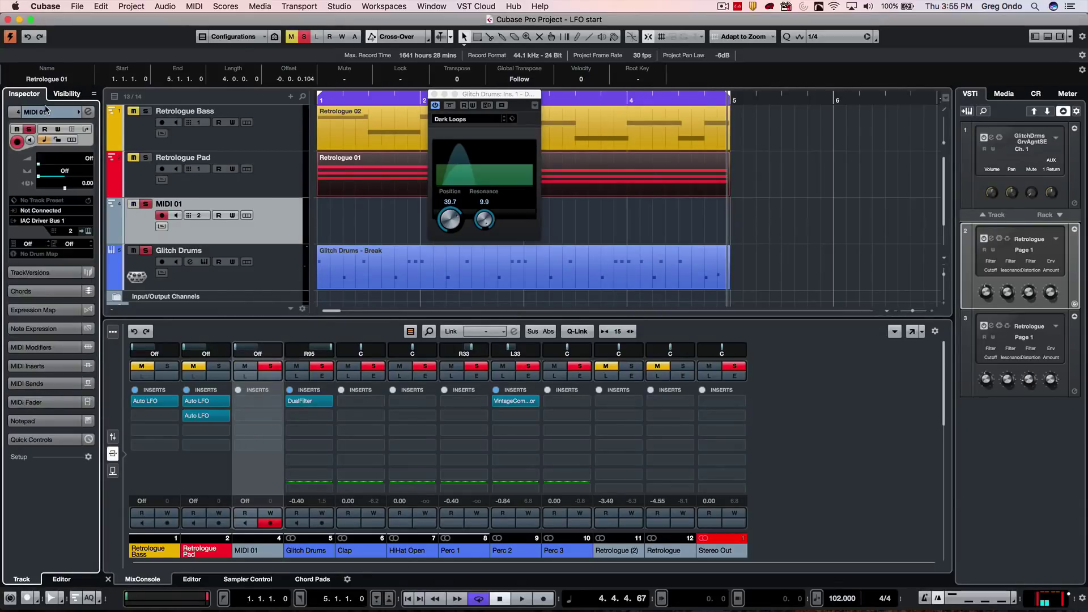
left_click(46, 221)
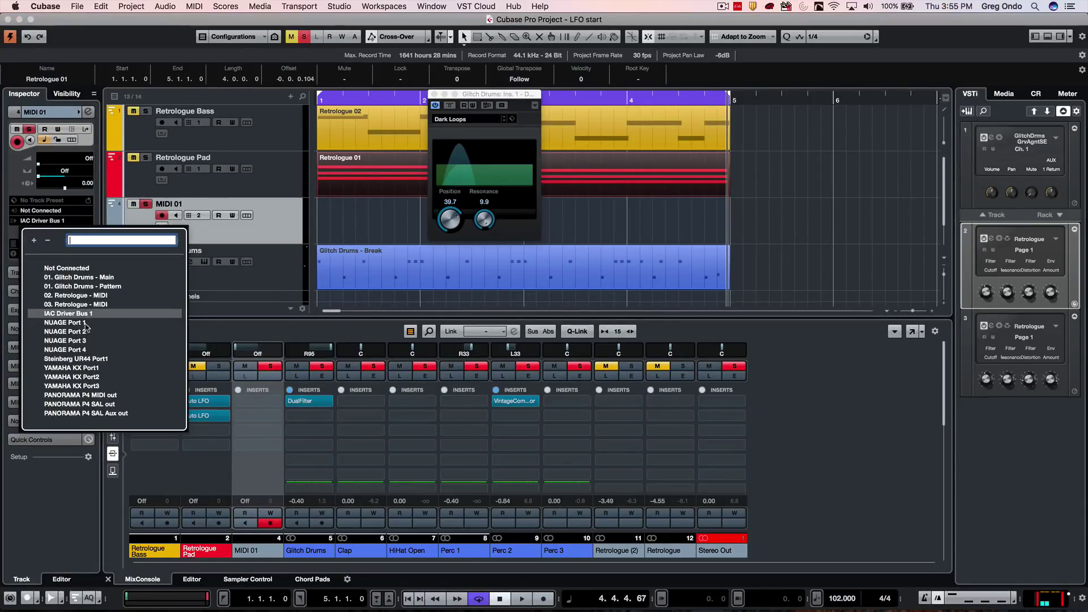
left_click(264, 225)
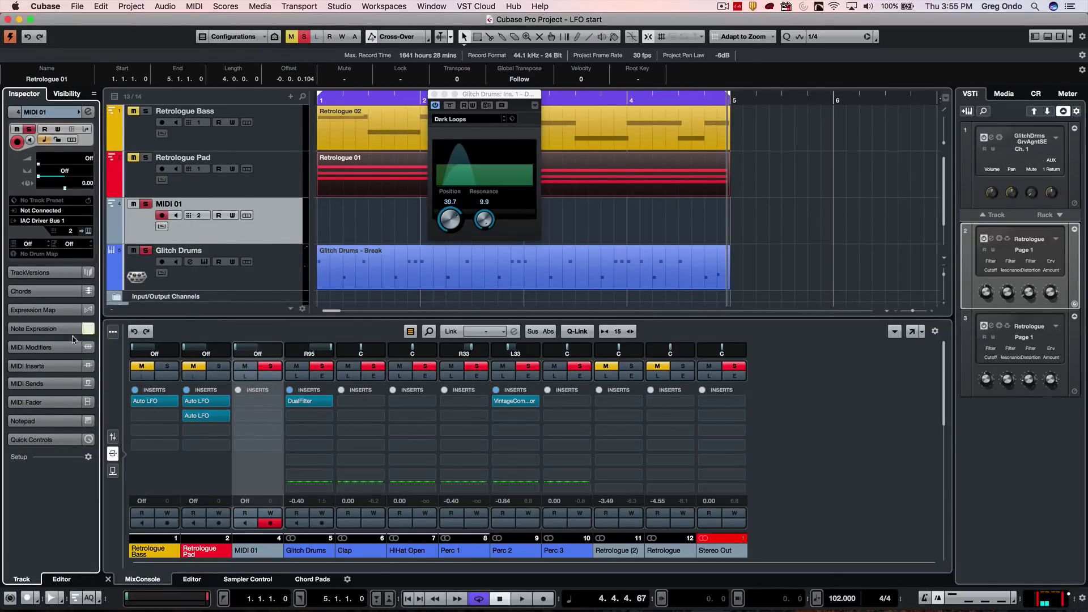
- Add an Auto LFO insert to MIDI 01 and place the DualFilter window beside it. Start playback
left_click(51, 366)
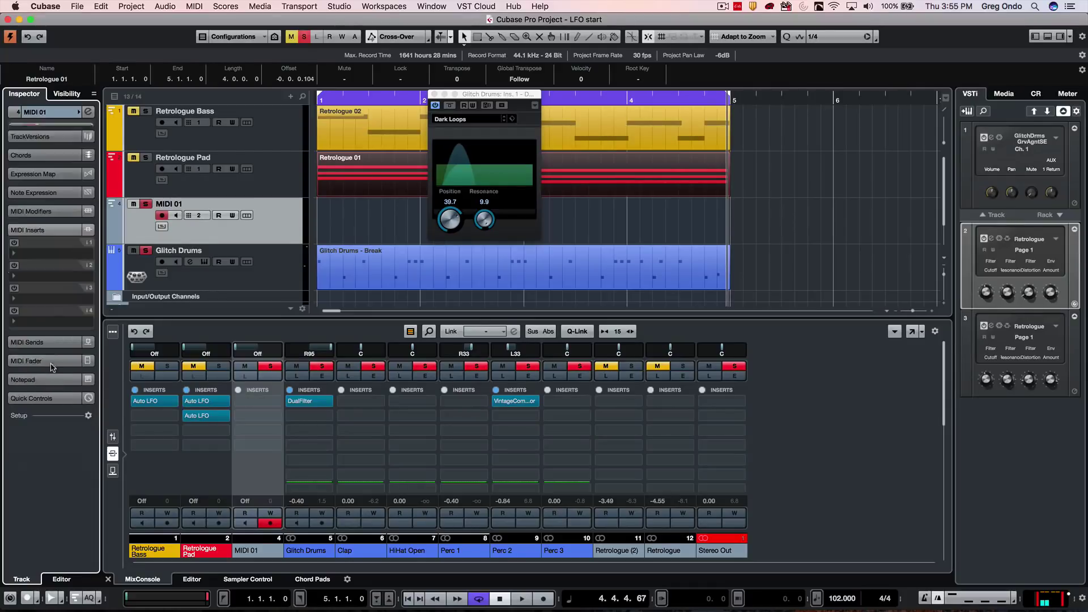
left_click(47, 247)
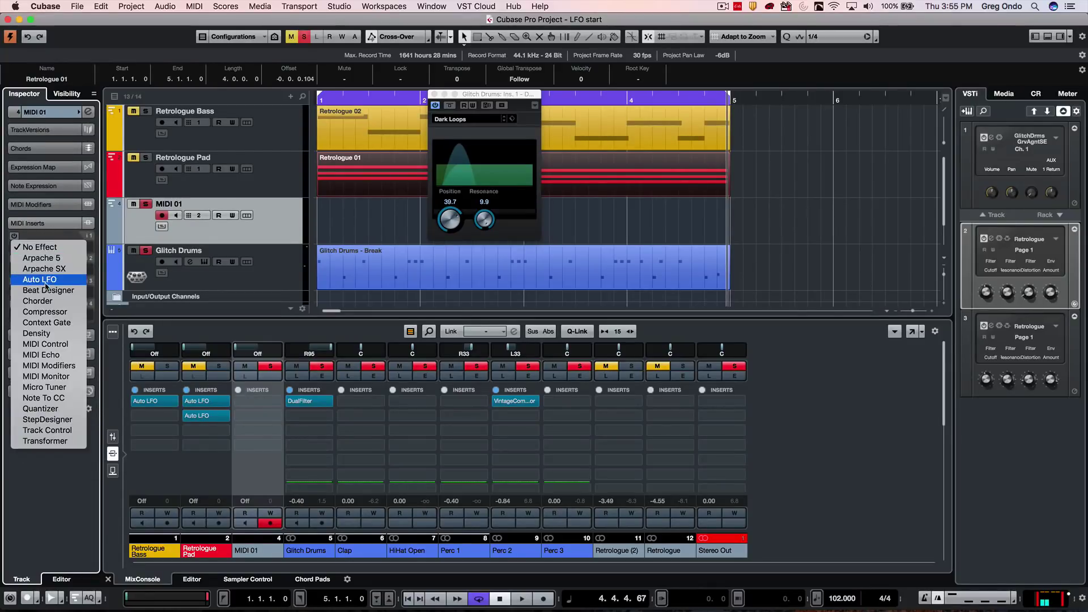
left_click(49, 280)
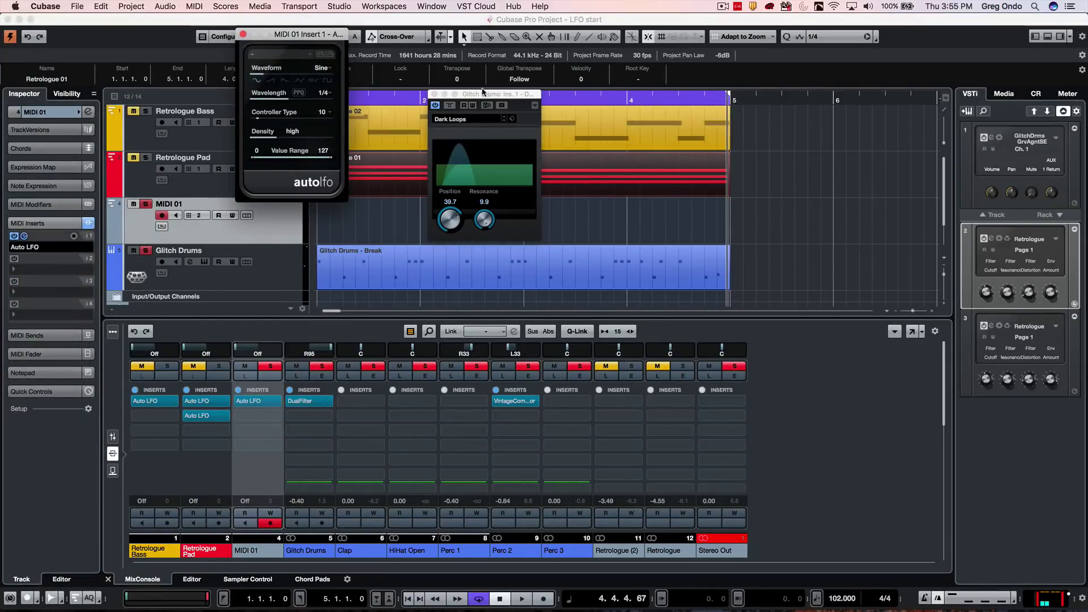
left_click(455, 95)
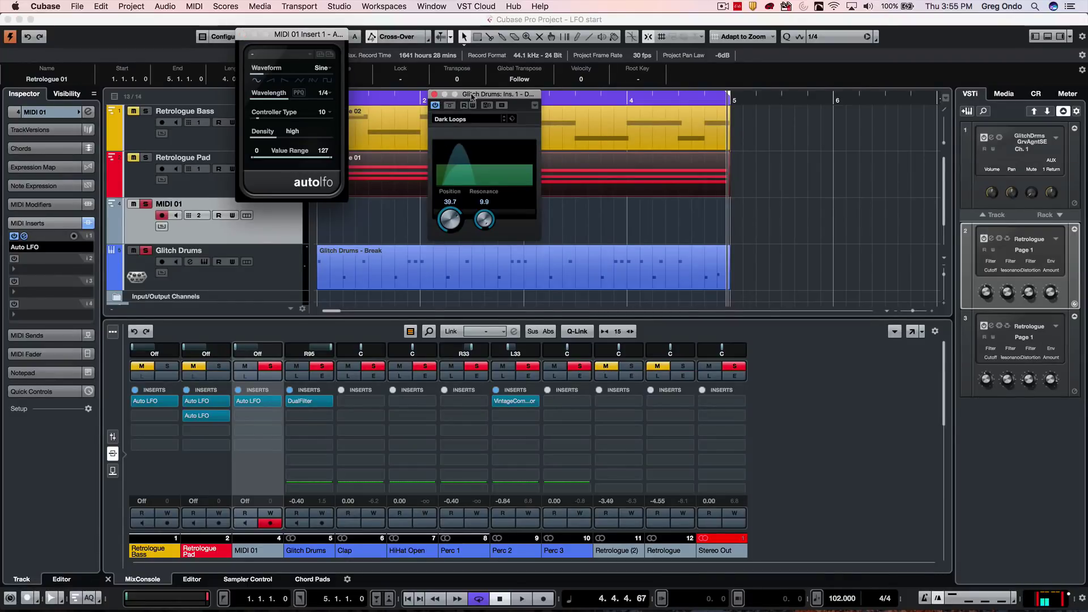
left_click_drag(472, 97, 401, 46)
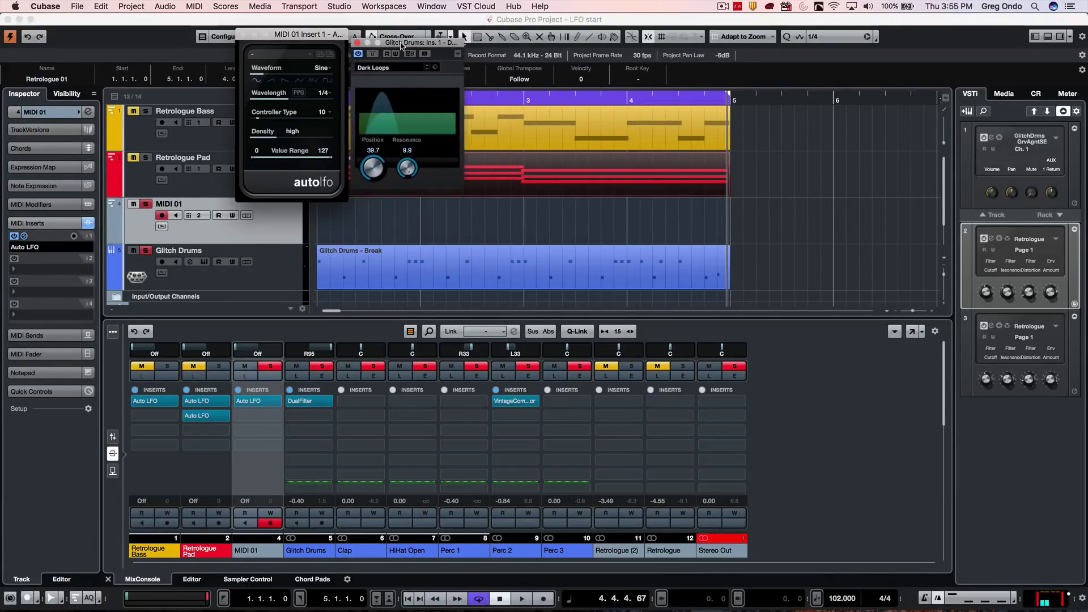
key("space")
- Open Studio Setup and add a Generic Remote device using IAC Driver Bus 1
left_click(356, 44)
left_click(339, 7)
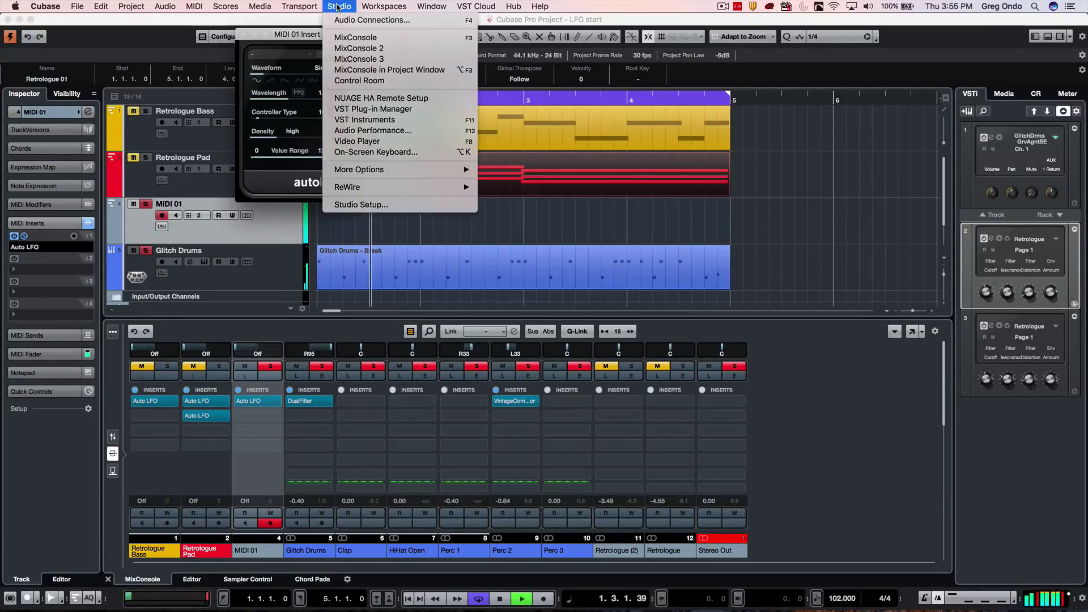
mouse_move(352, 188)
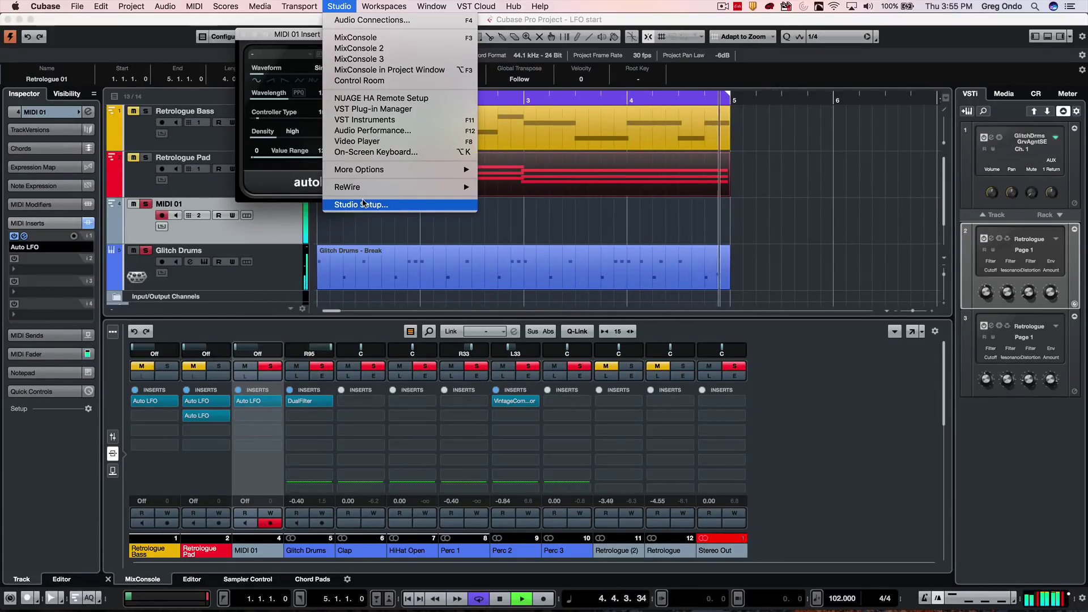
left_click(361, 204)
left_click_drag(588, 114, 472, 108)
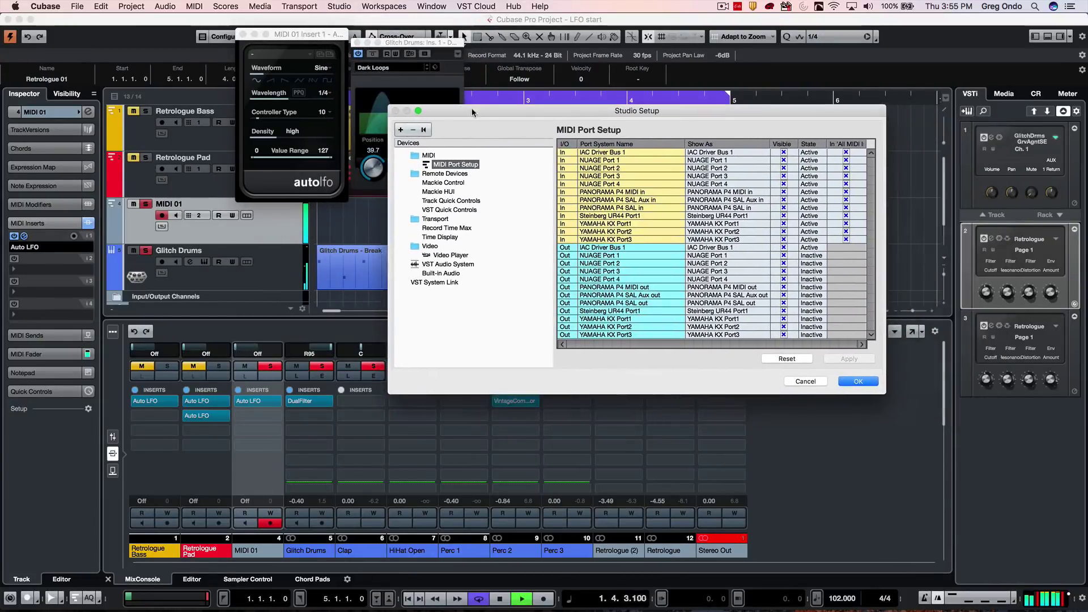
left_click(399, 130)
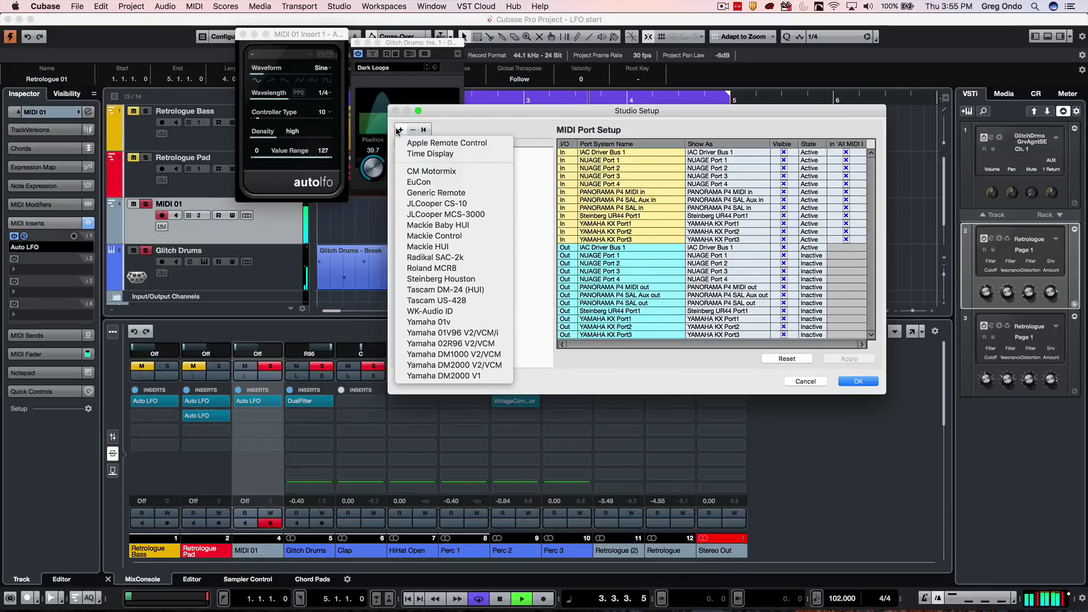
left_click(456, 193)
left_click_drag(572, 115, 525, 149)
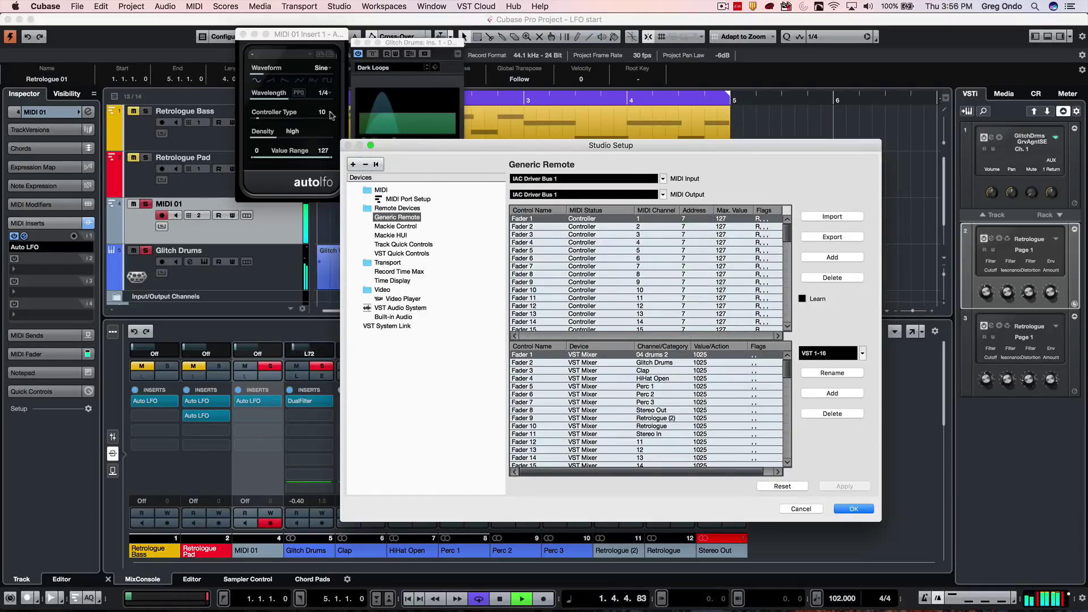
- Map Generic Remote Fader 1 to VST Mixer > Glitch Drums > Ins. 1 DualFilter Pos and confirm with OK
double_click(686, 219)
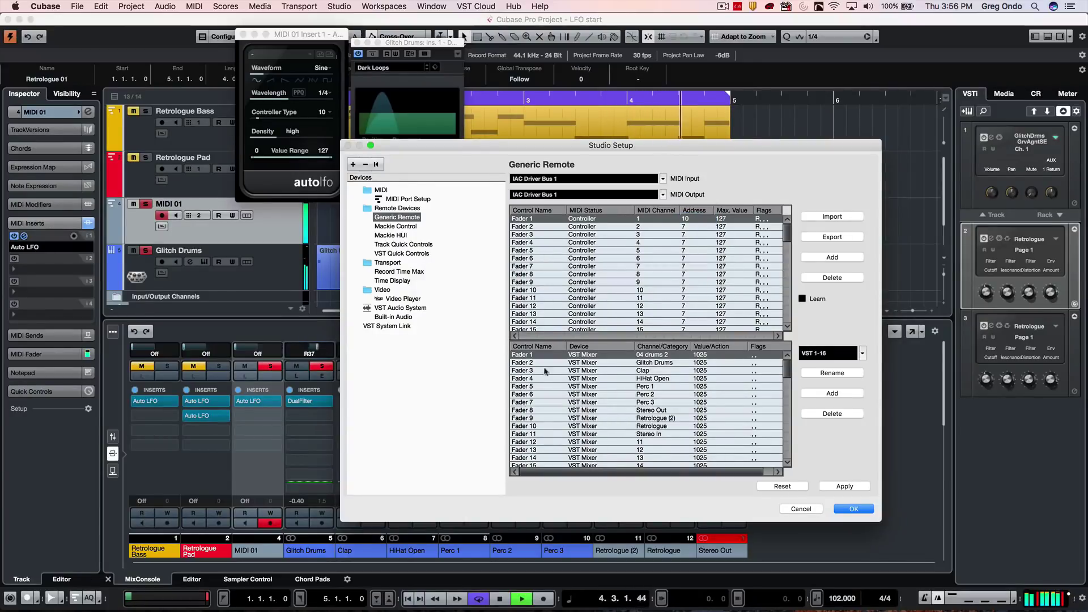
left_click(592, 355)
left_click(606, 467)
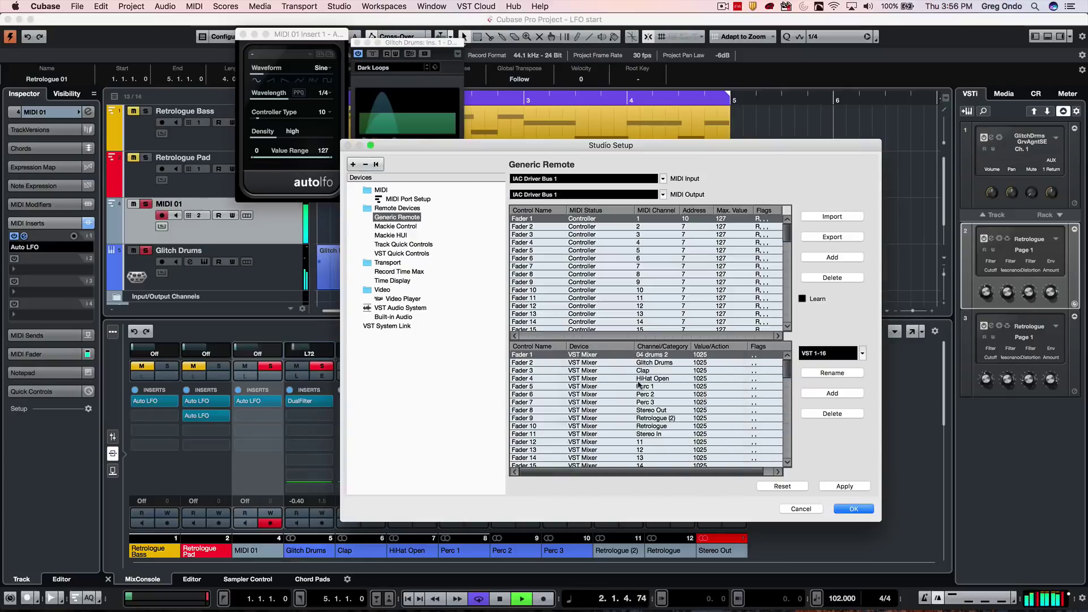
left_click(648, 355)
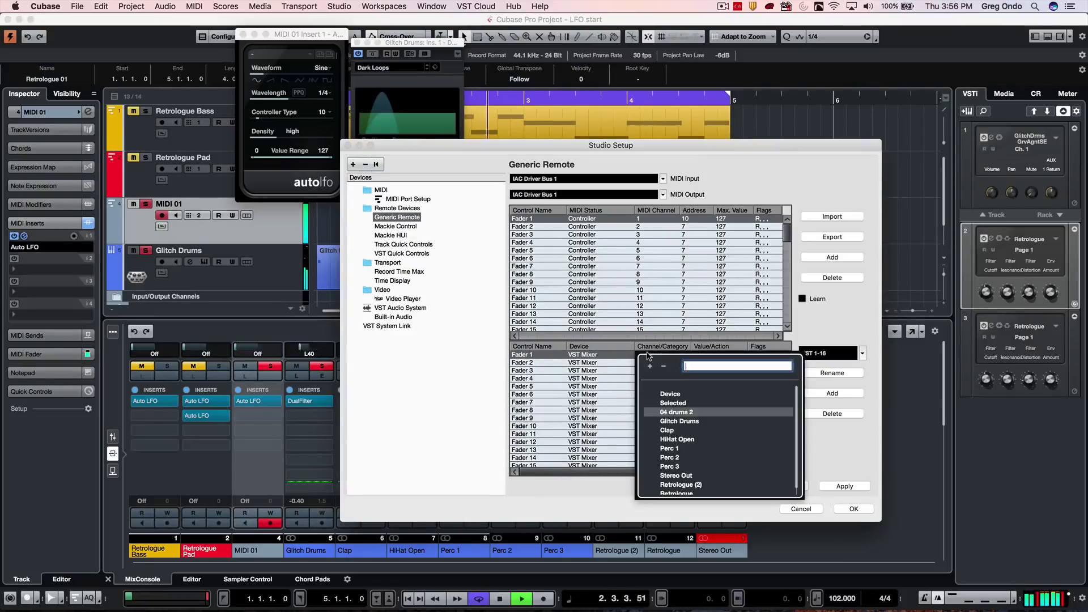
left_click(680, 421)
left_click(700, 356)
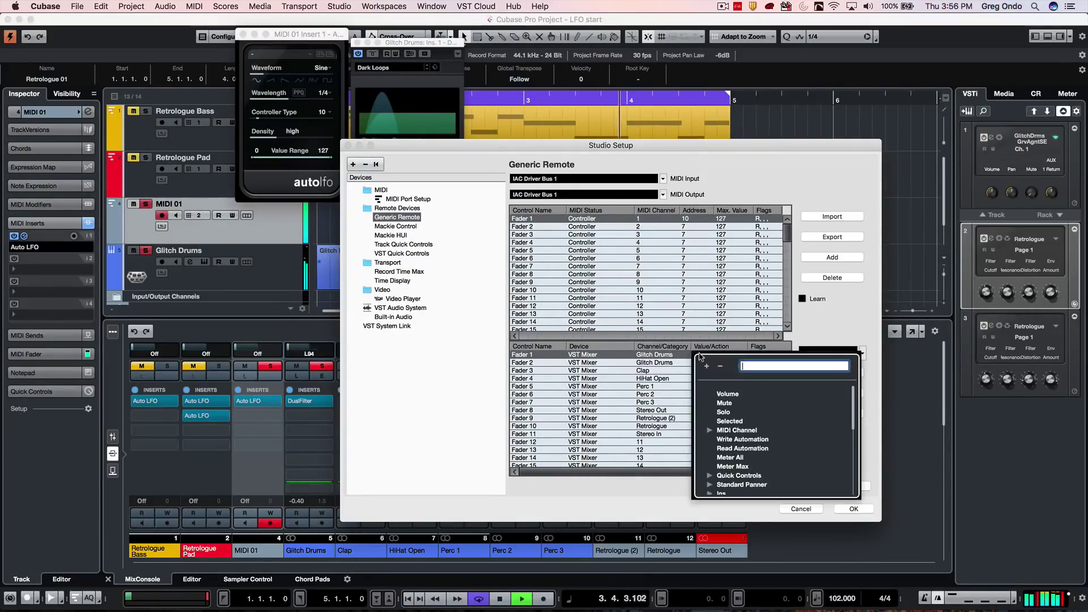
scroll(703, 460, "down", 3)
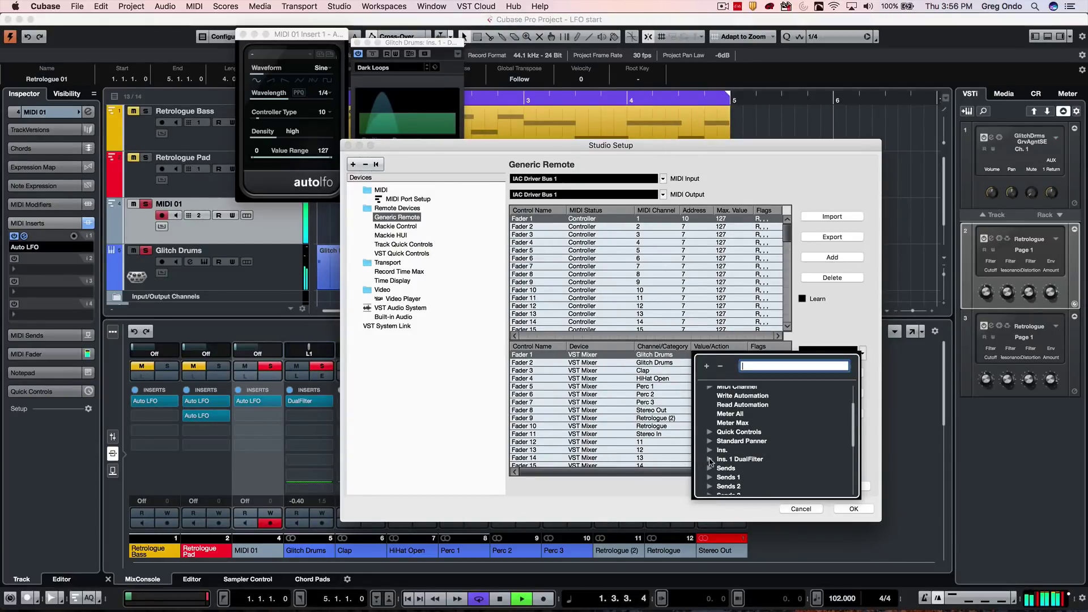
left_click(709, 460)
scroll(736, 465, "down", 2)
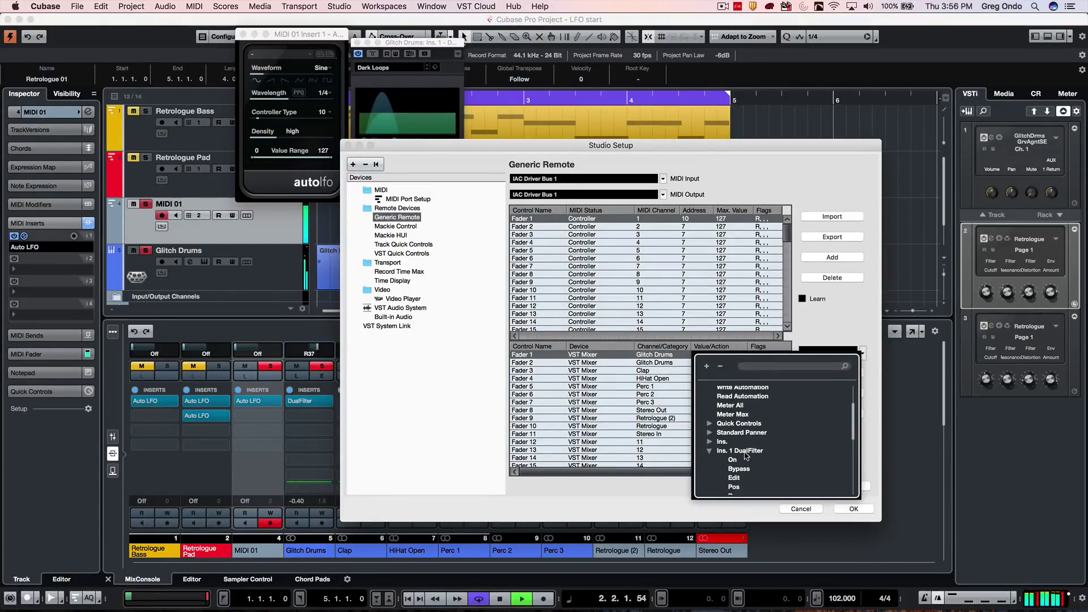
left_click(733, 485)
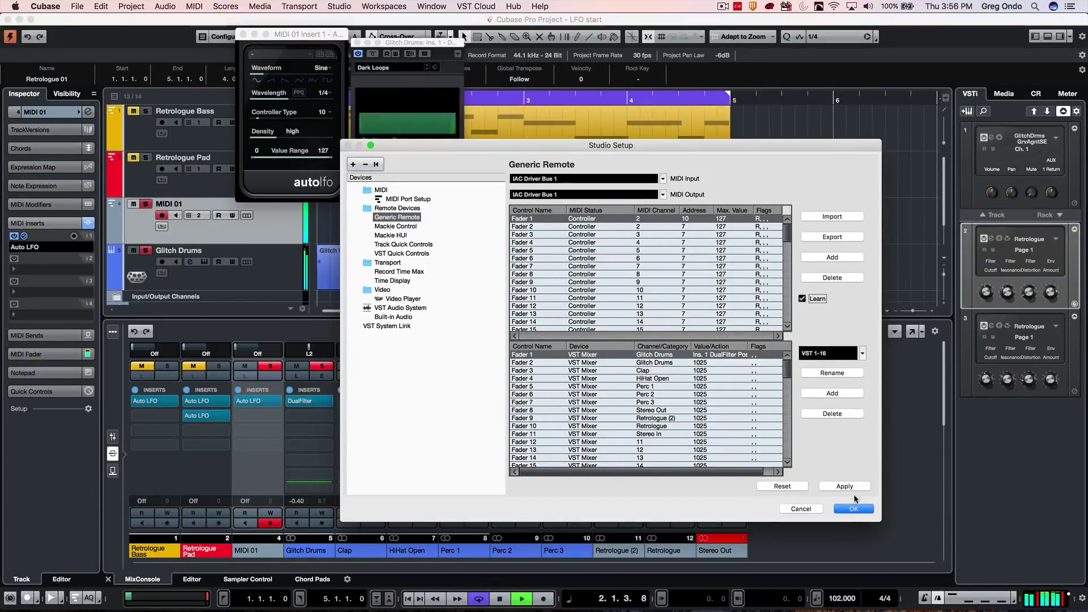
left_click(854, 508)
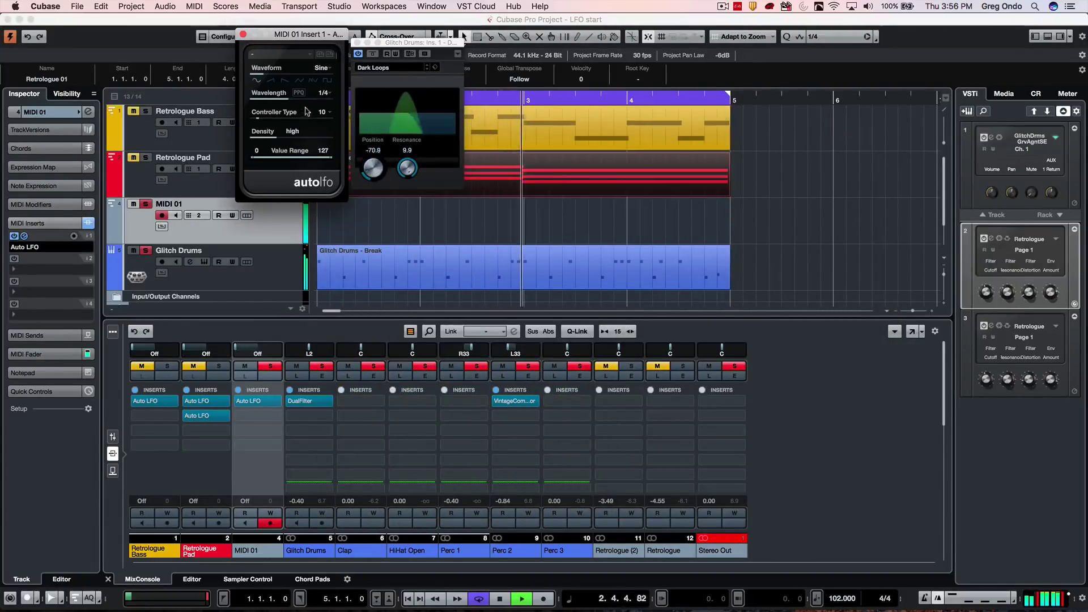
- Set the MIDI 01 Auto LFO wavelength to 2/1
left_click(318, 94)
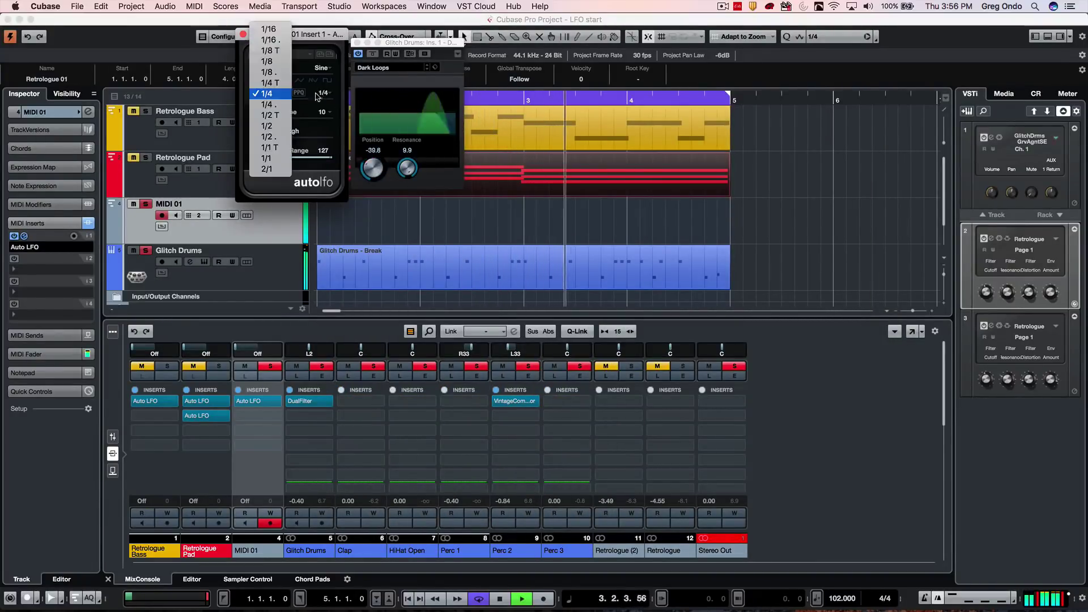
left_click(269, 169)
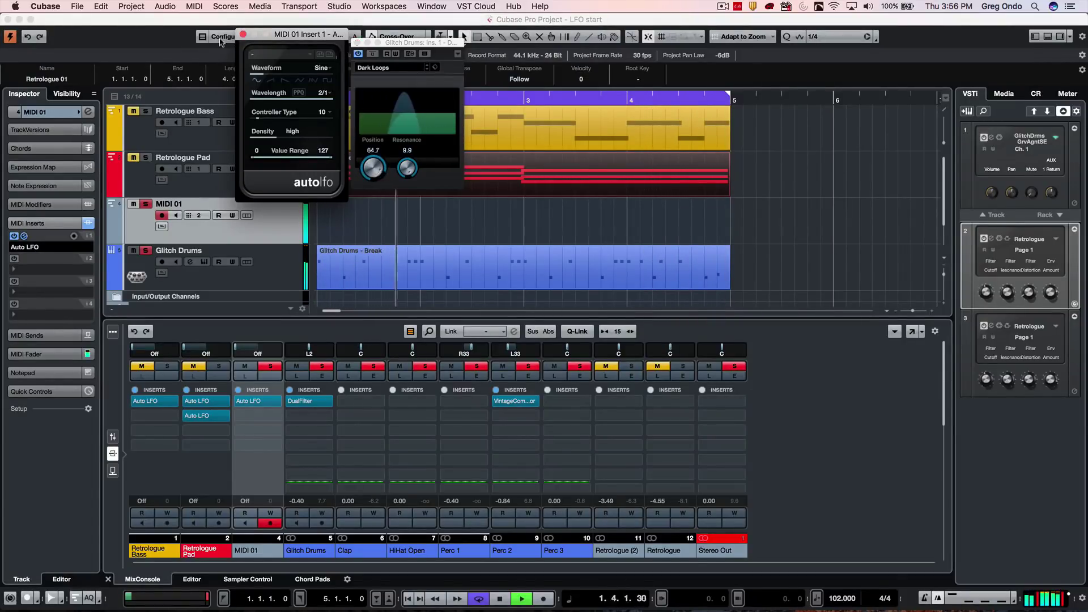
- Close the Auto LFO window, solo Retrologue Pad, and briefly view its channel settings
left_click(243, 34)
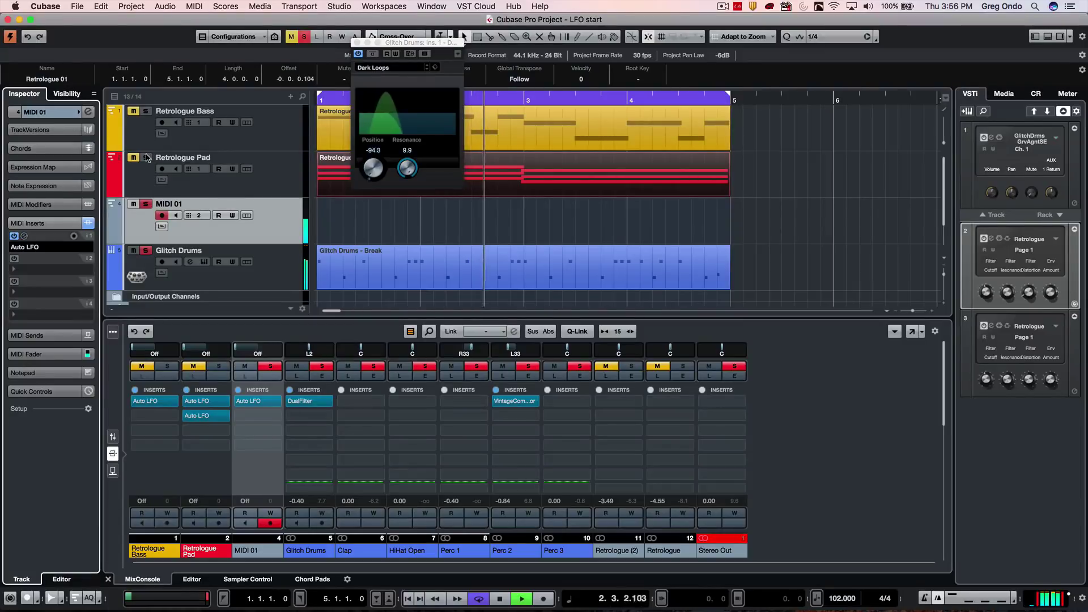
left_click(145, 157)
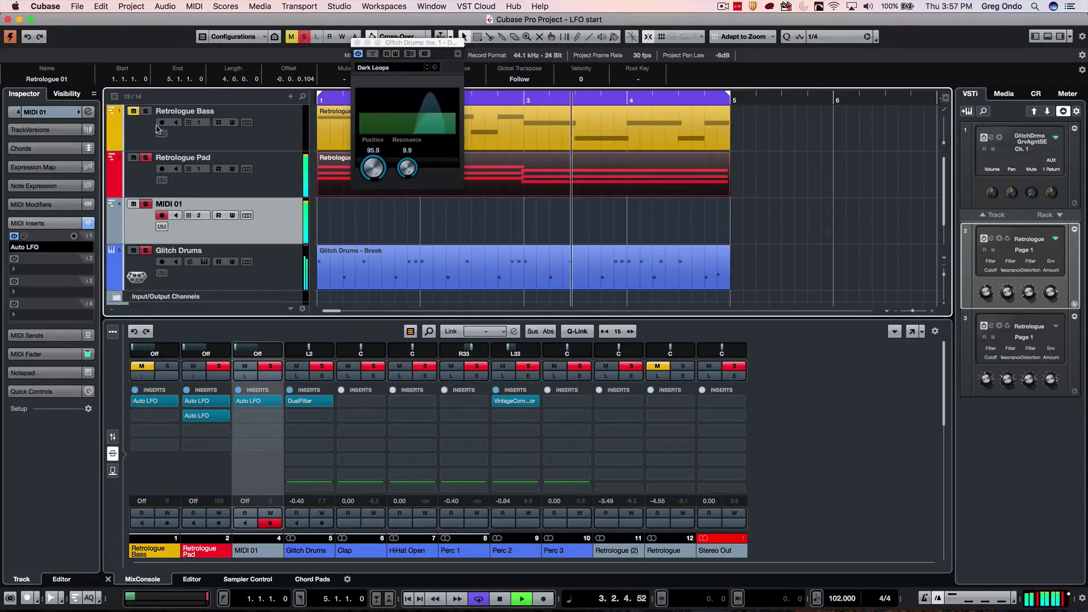
left_click(264, 173)
left_click(88, 111)
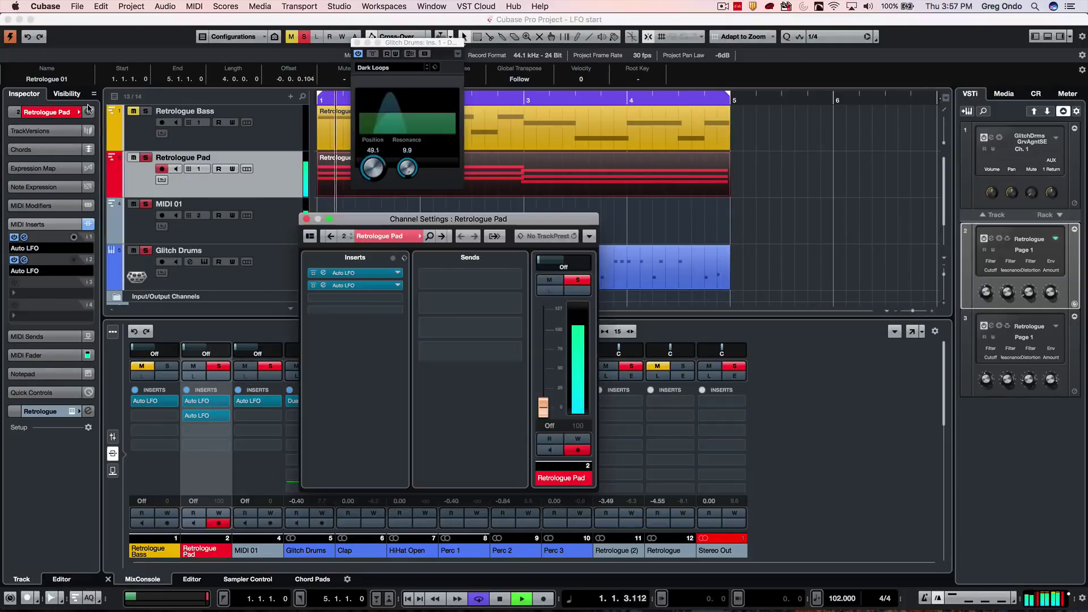
left_click(62, 114)
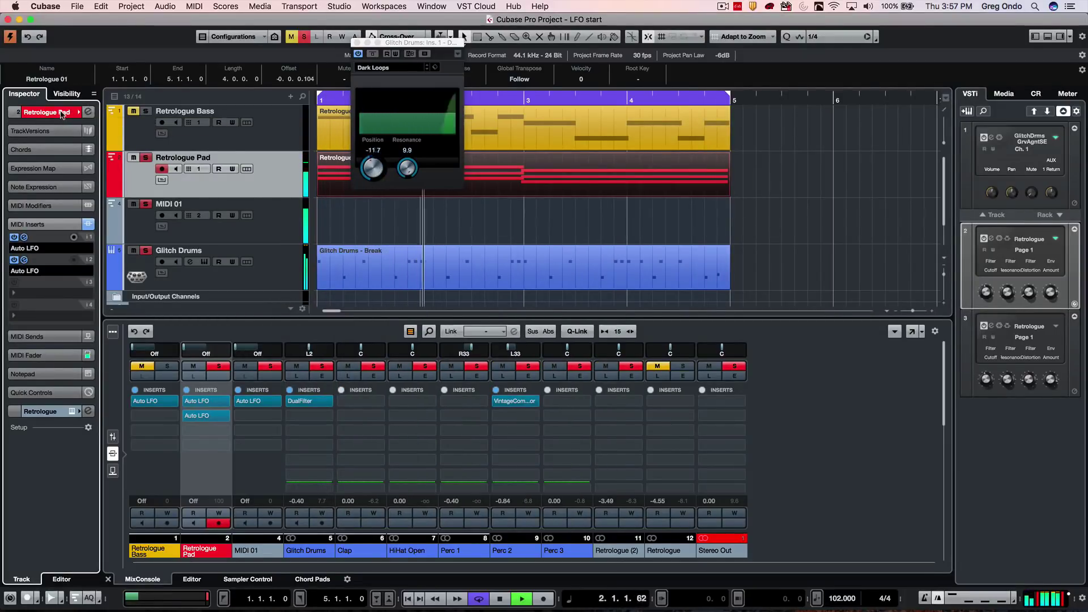
left_click(63, 114)
- Open the Pad's Classic Swell Pad instrument, solo Retrologue Bass, and move the synth window aside
left_click(88, 222)
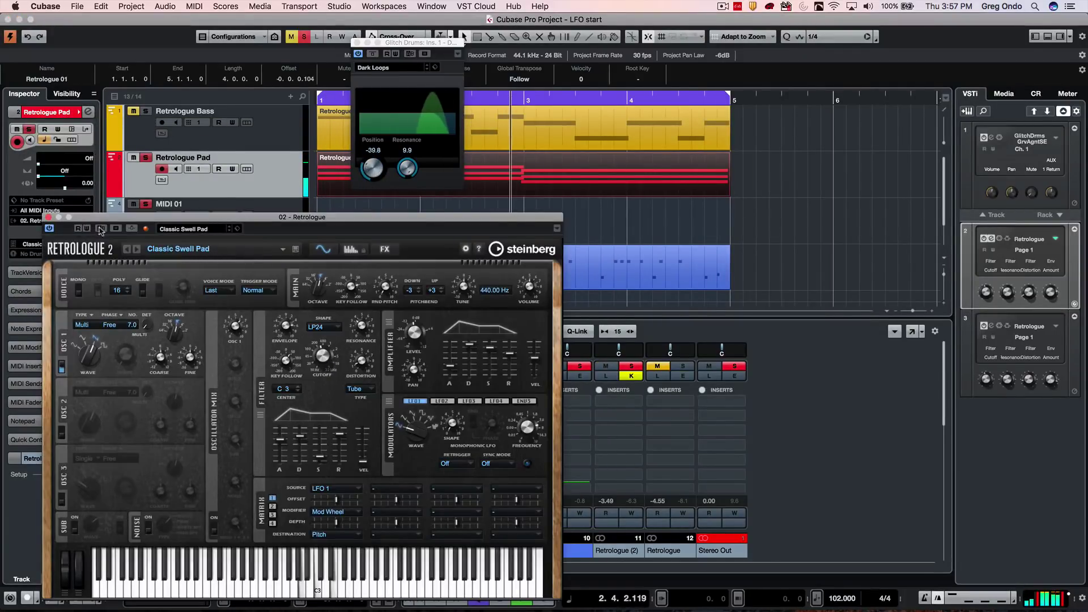
left_click(144, 115)
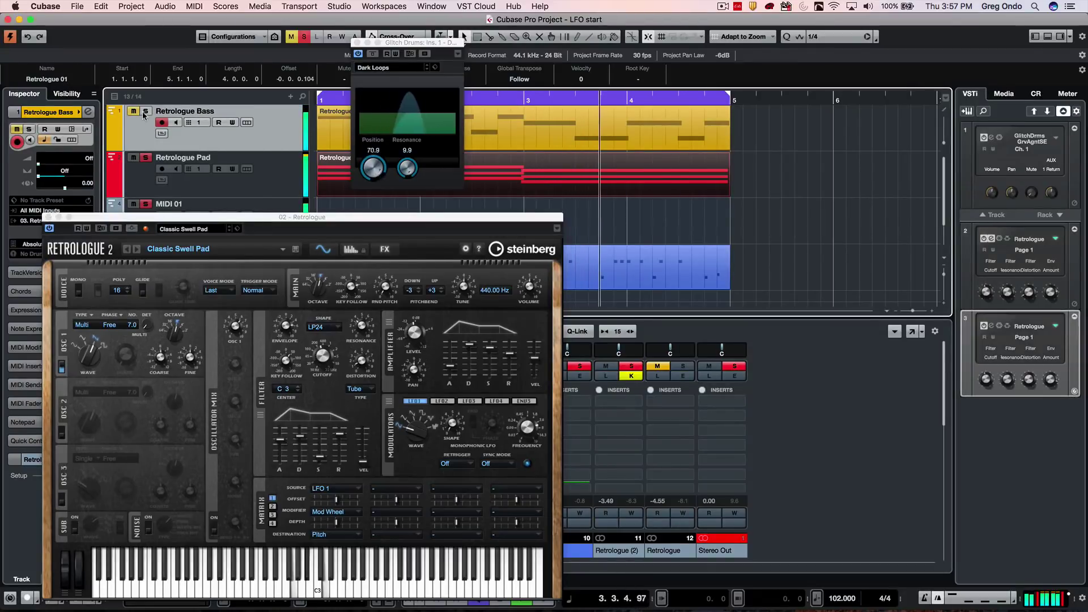
left_click(145, 112)
left_click_drag(78, 221, 58, 264)
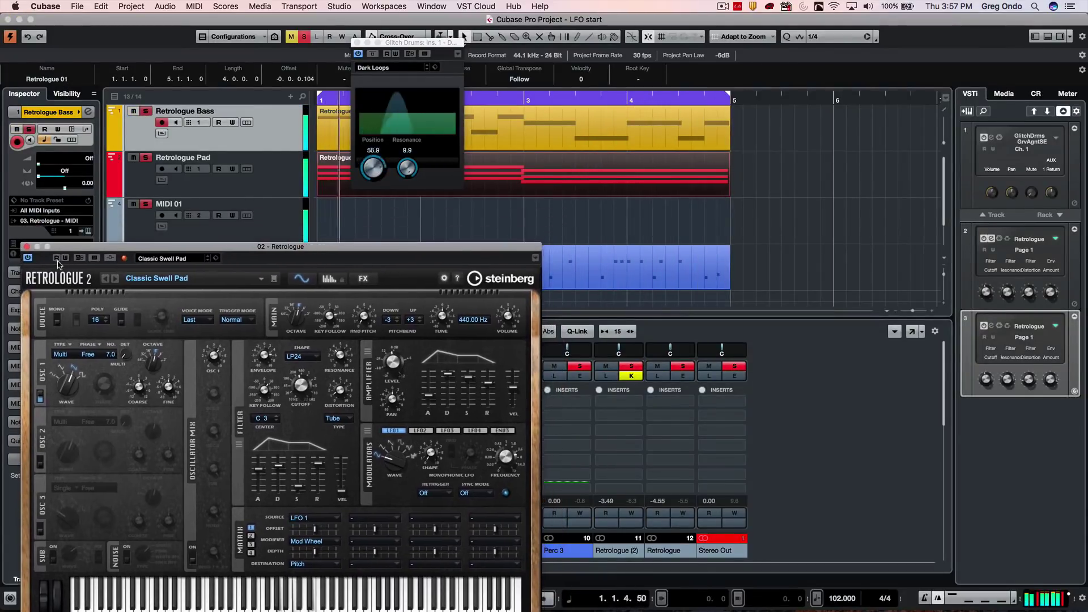
- Open the Retrologue Bass's Absolutely 80s instrument editor from the Inspector
left_click(88, 231)
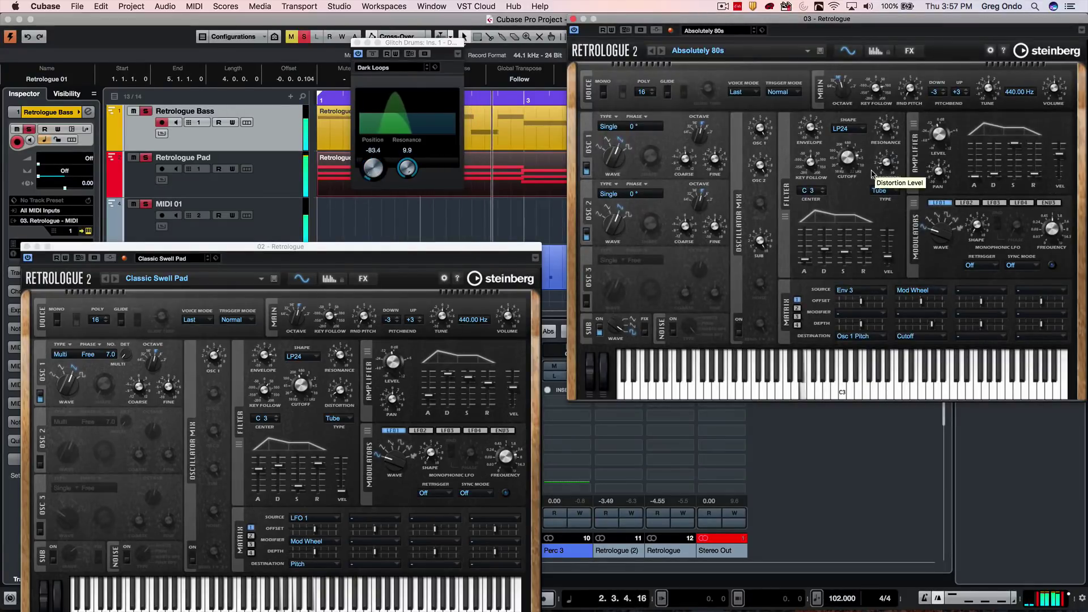